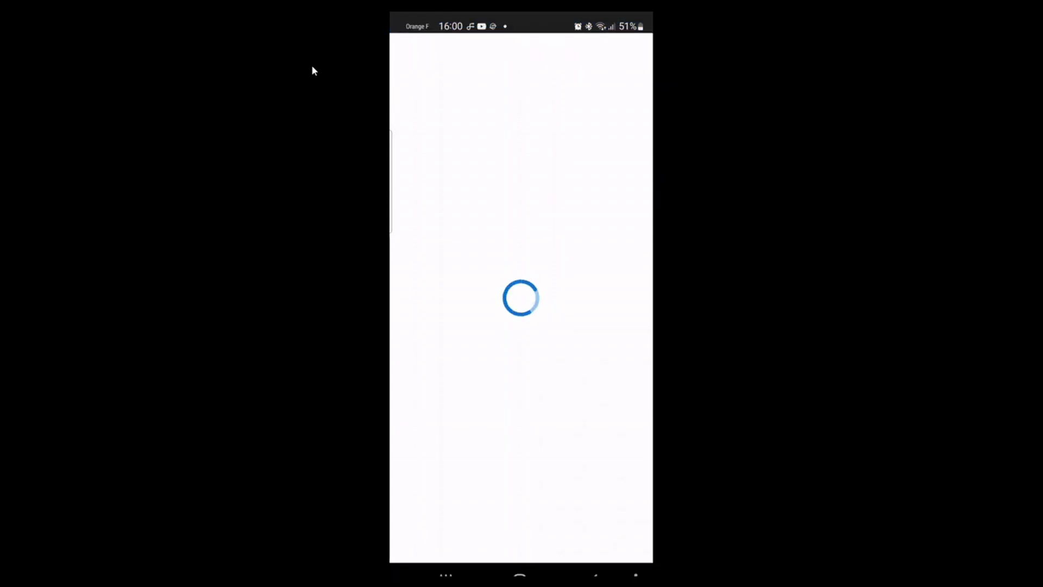
# Skip past the phone sign-in clips until Login PIV Windows.mp4 starts playing
pyautogui.moveTo(651, 571); pyautogui.dragTo(712, 571)
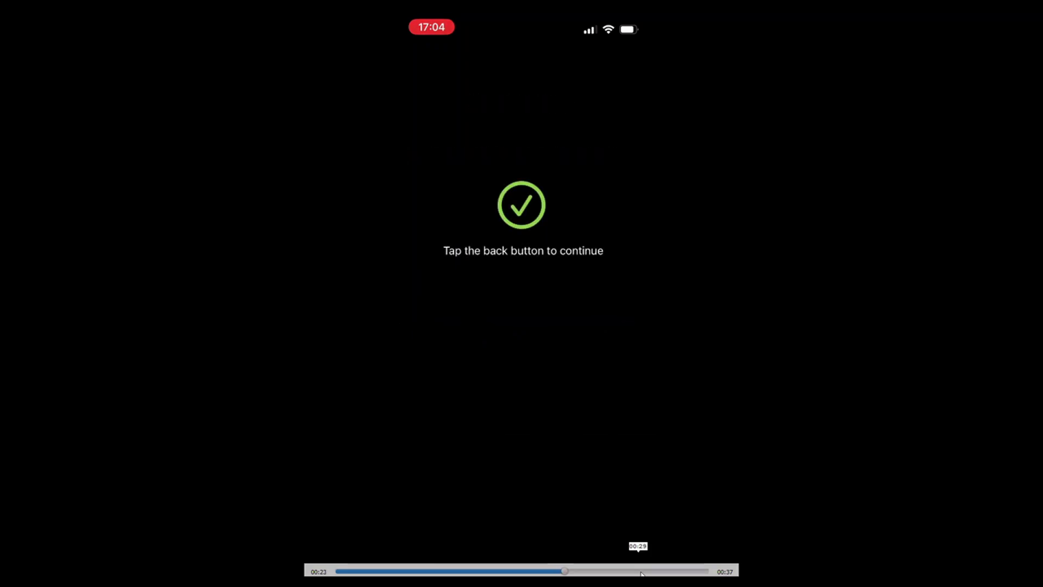
pyautogui.click(652, 571)
pyautogui.click(684, 572)
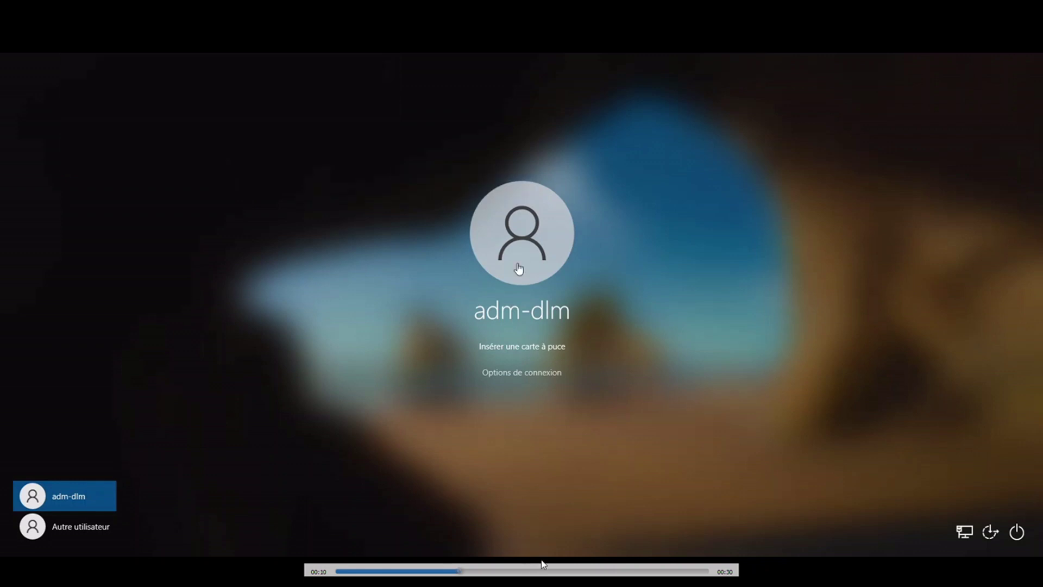
# Skip the Windows clip past PIN entry to the desktop, then minimise VLC
pyautogui.click(545, 572)
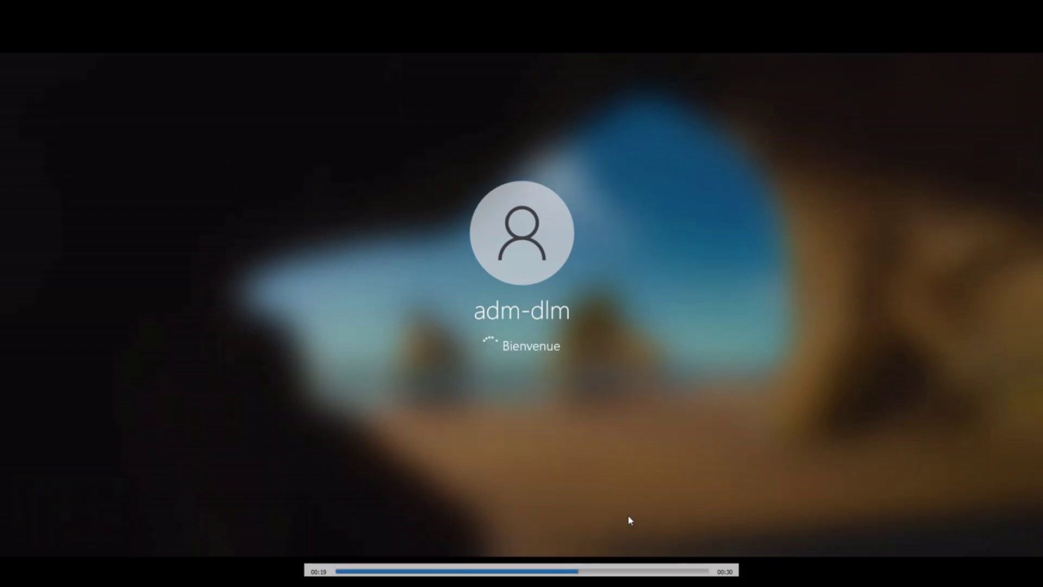
pyautogui.click(692, 571)
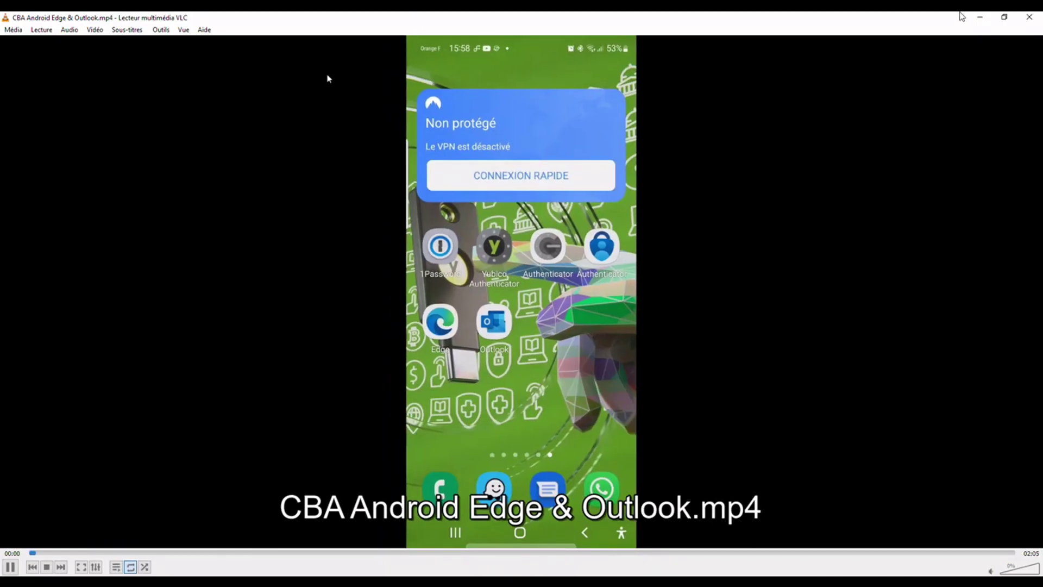
pyautogui.click(980, 18)
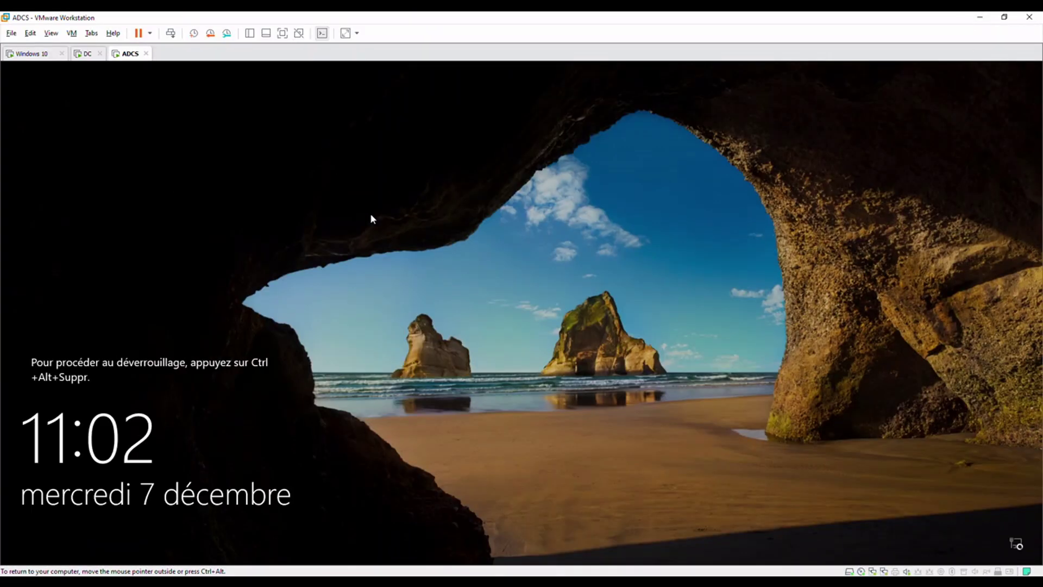
# On the DC machine, arrange the AUTOENROLL_PIV editor and Utilisateurs PIV user list, selecting the administrator
pyautogui.click(84, 53)
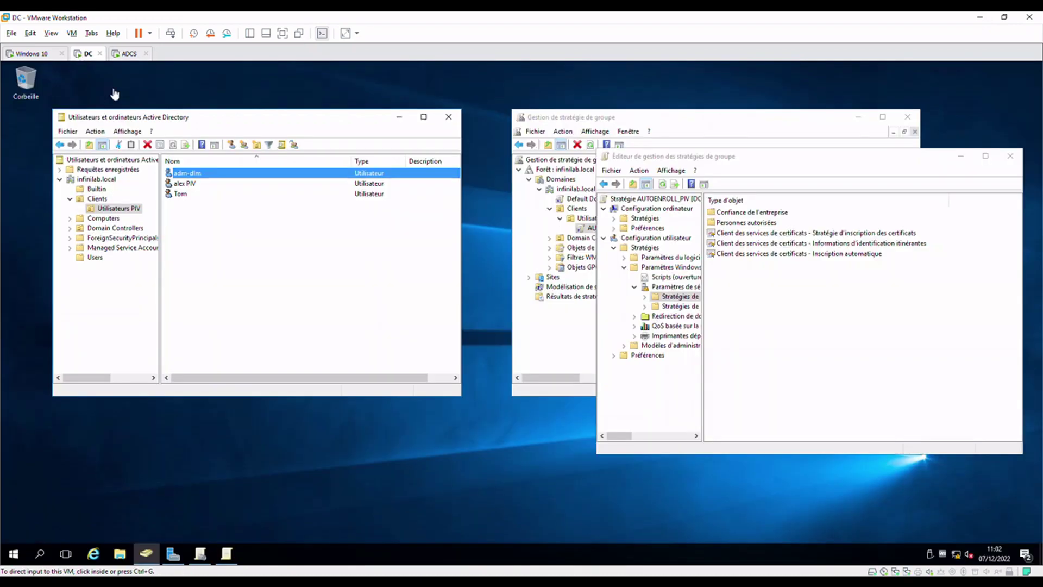
pyautogui.moveTo(720, 158); pyautogui.dragTo(726, 174)
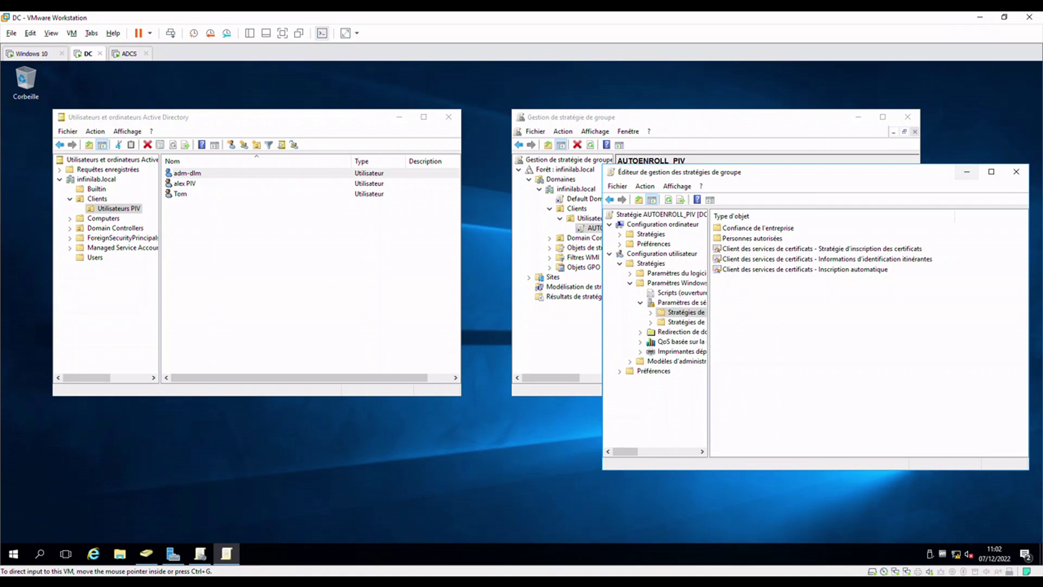
pyautogui.click(361, 129)
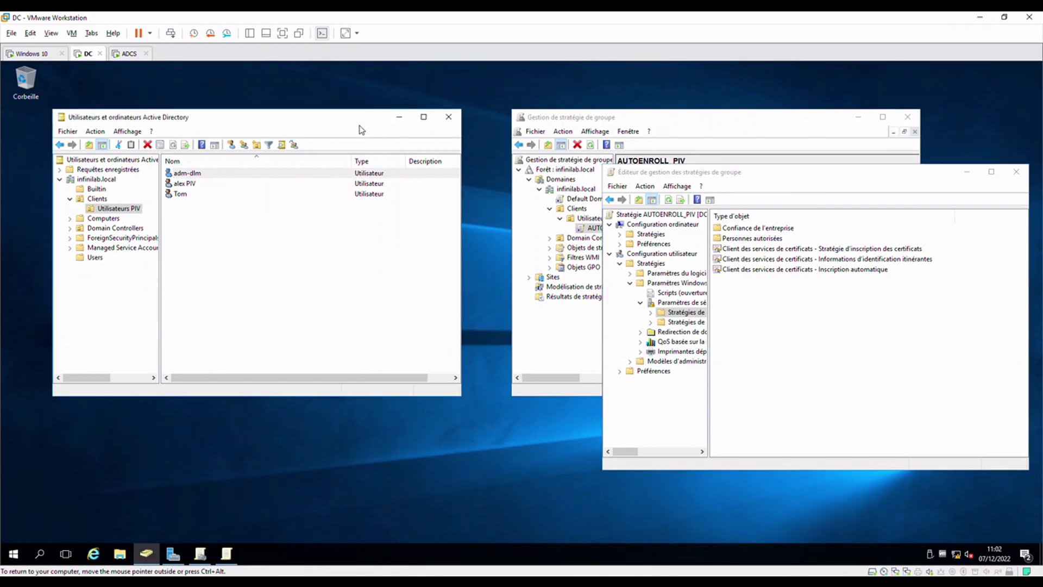
pyautogui.moveTo(356, 125); pyautogui.dragTo(368, 138)
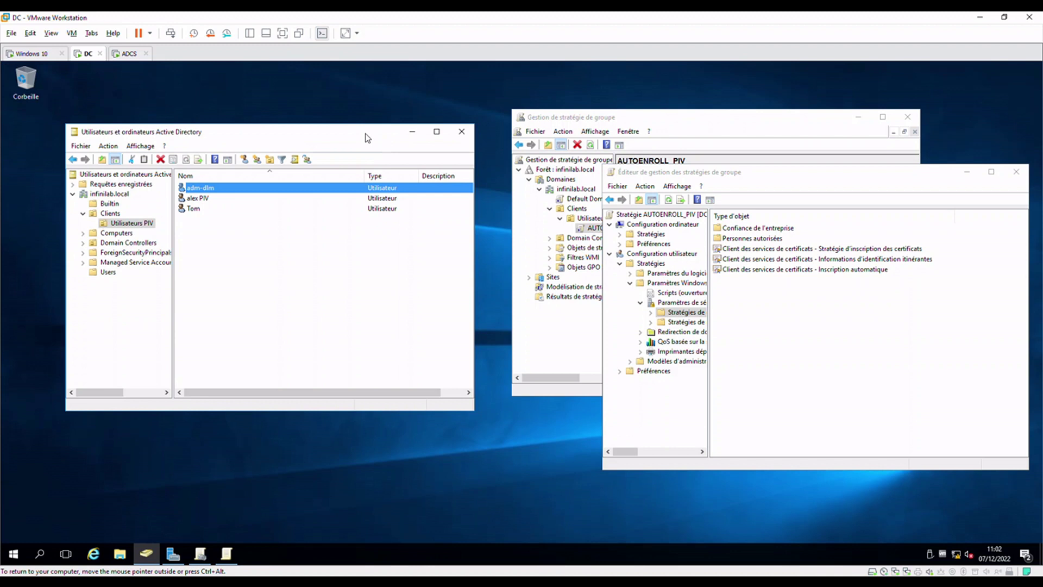
pyautogui.click(300, 256)
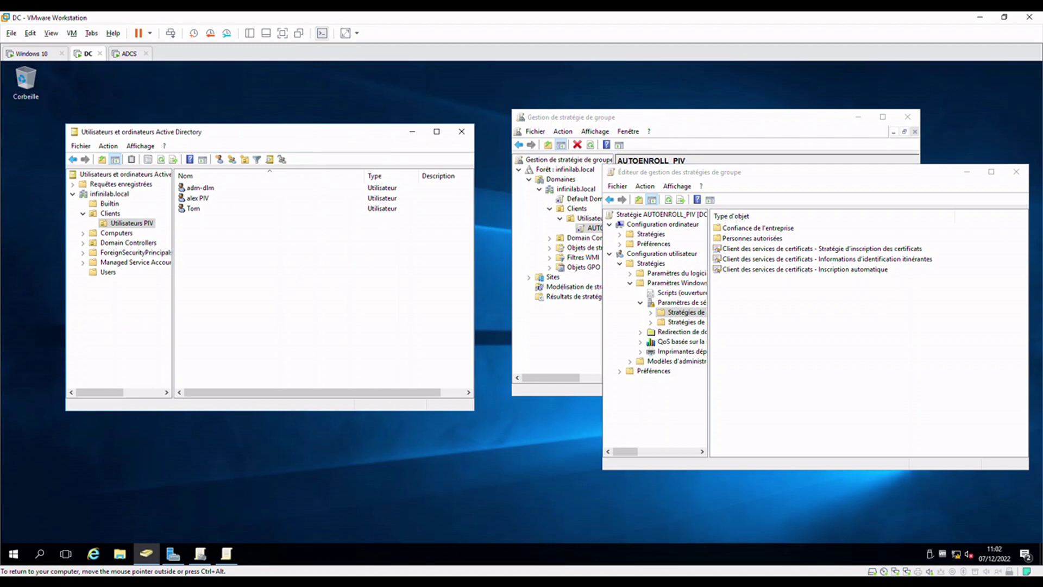
pyautogui.moveTo(304, 132); pyautogui.dragTo(329, 117)
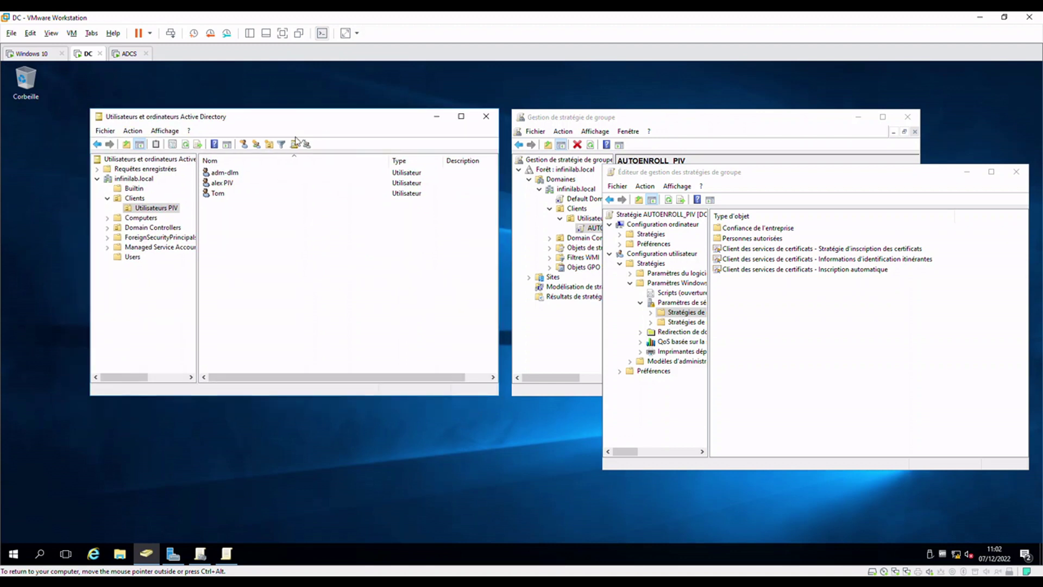
pyautogui.click(252, 175)
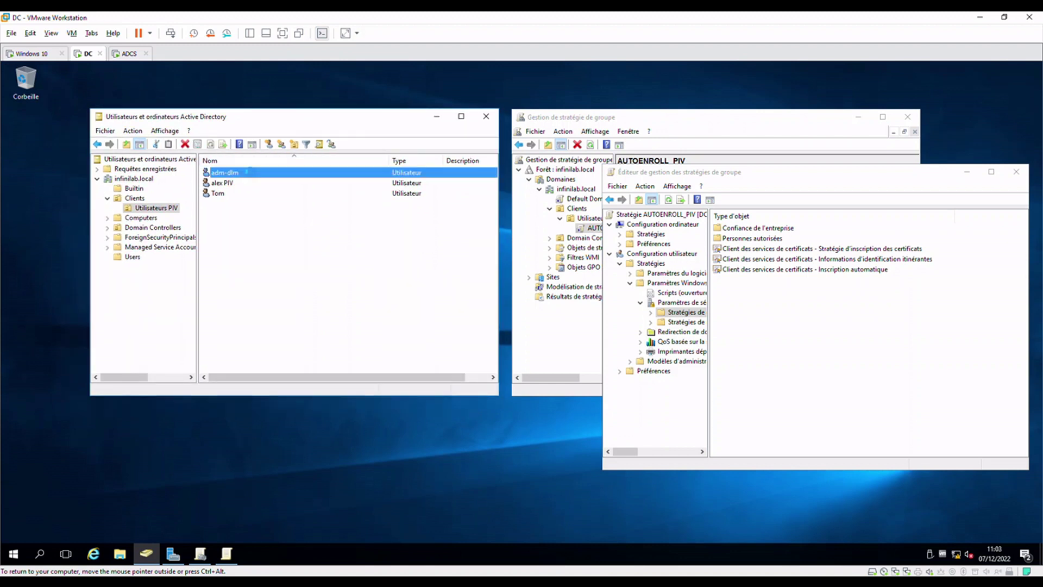
pyautogui.doubleClick(251, 173)
pyautogui.click(309, 306)
pyautogui.moveTo(338, 305); pyautogui.dragTo(217, 300)
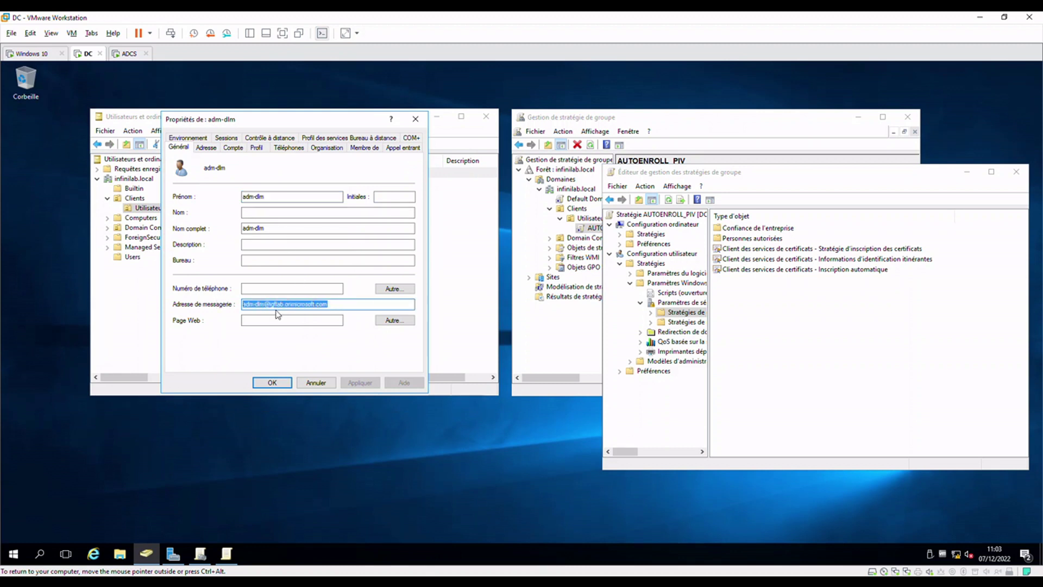
pyautogui.click(294, 305)
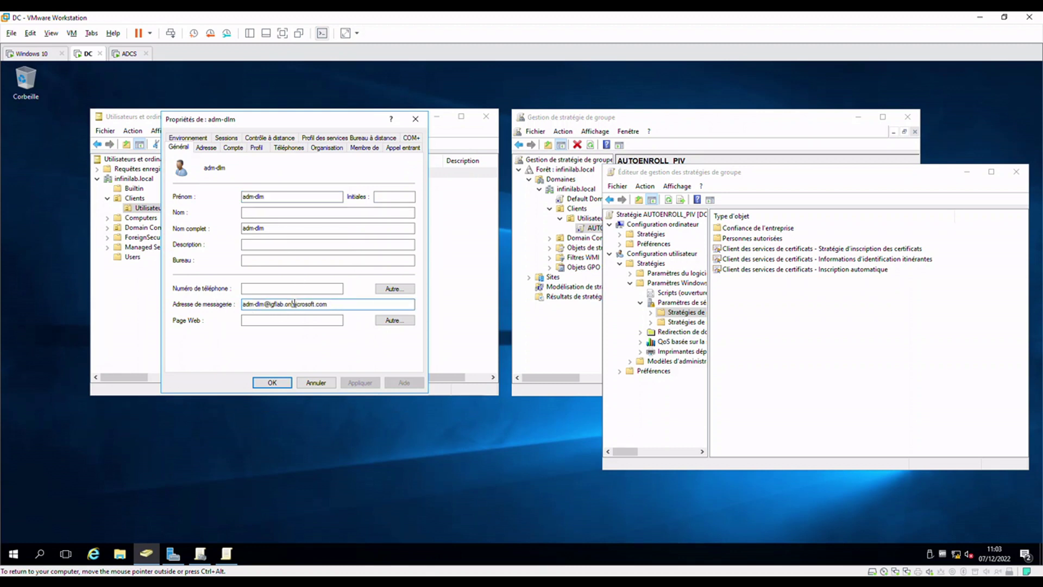
pyautogui.moveTo(336, 305); pyautogui.dragTo(219, 304)
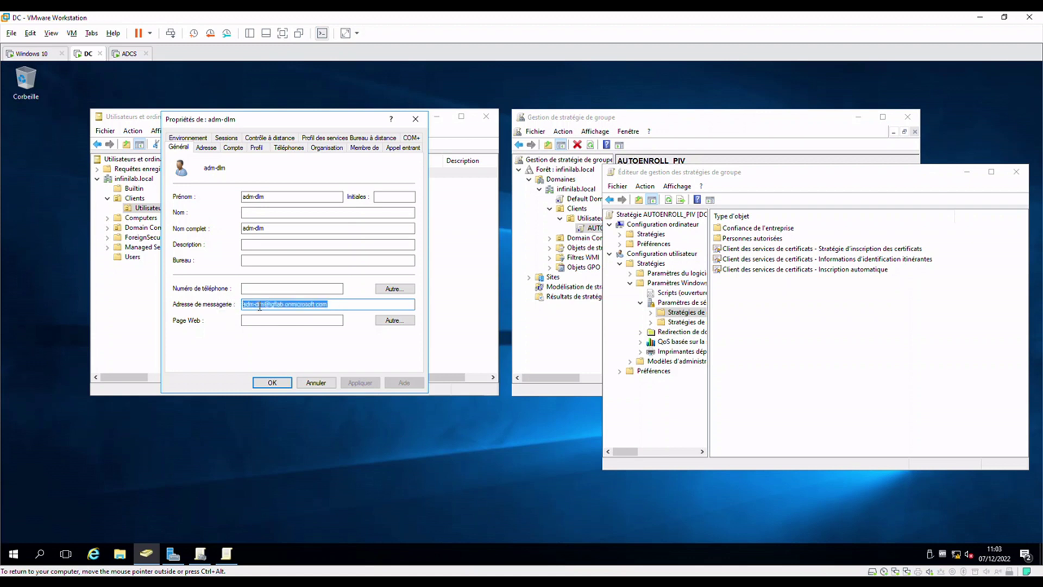
pyautogui.click(333, 383)
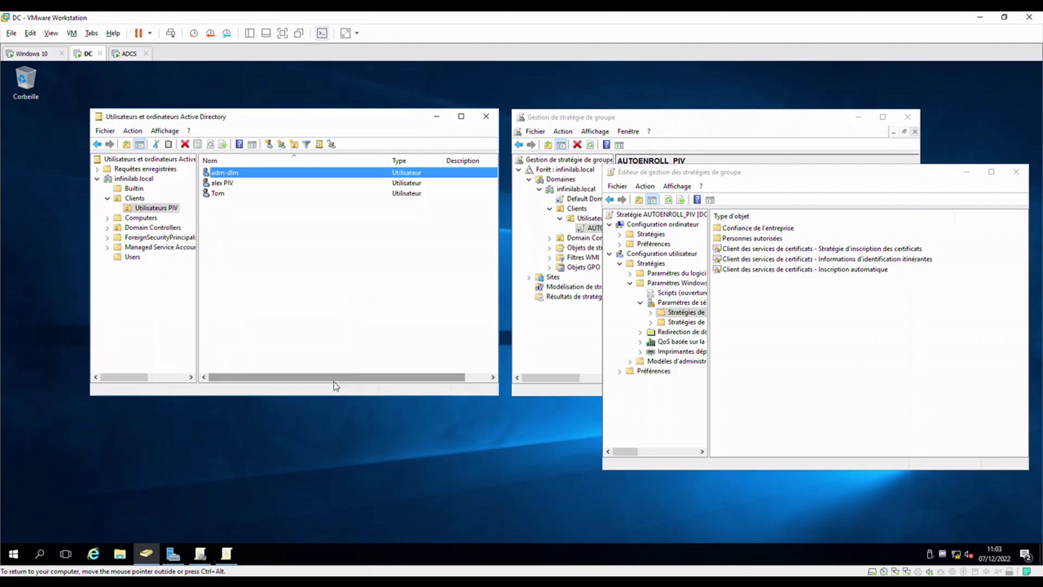
pyautogui.click(756, 317)
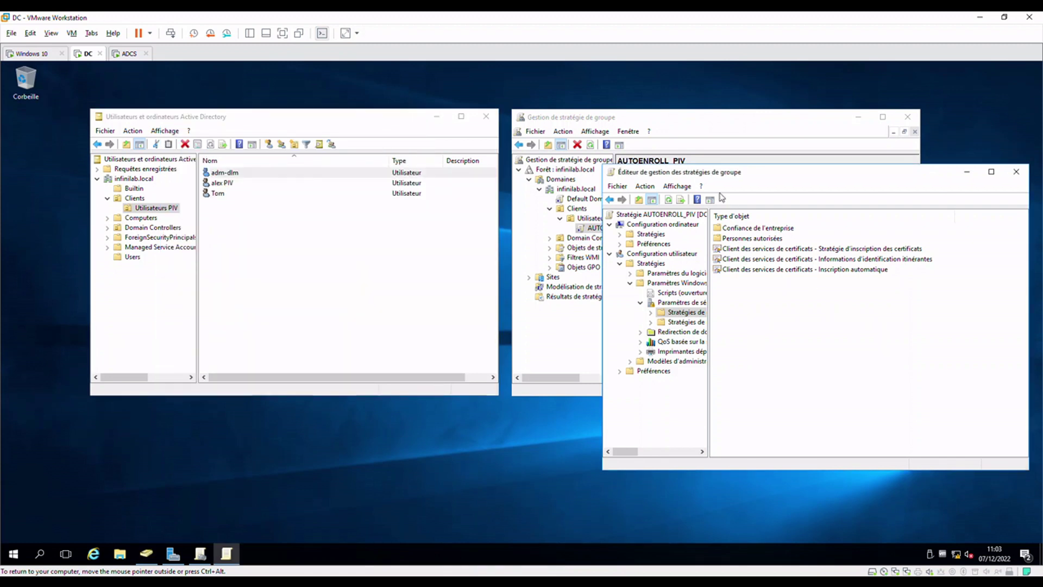
# Move the GPO editor left, switch to the ADCS machine and sign in with the account password
pyautogui.moveTo(701, 174); pyautogui.dragTo(191, 218)
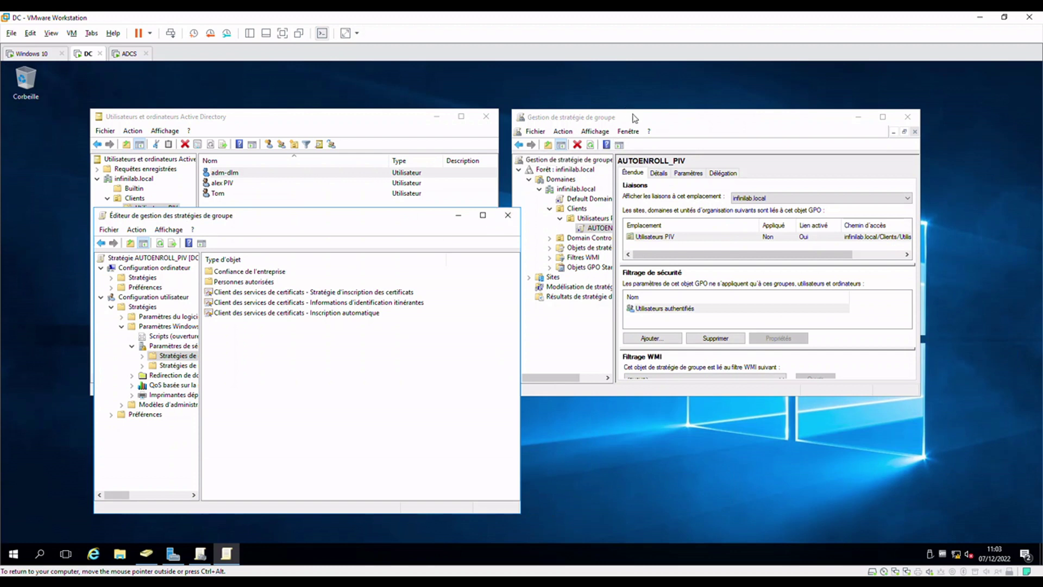
pyautogui.click(126, 54)
pyautogui.click(525, 414)
pyautogui.press('ctrl+alt+Insert')
pyautogui.write('*********')
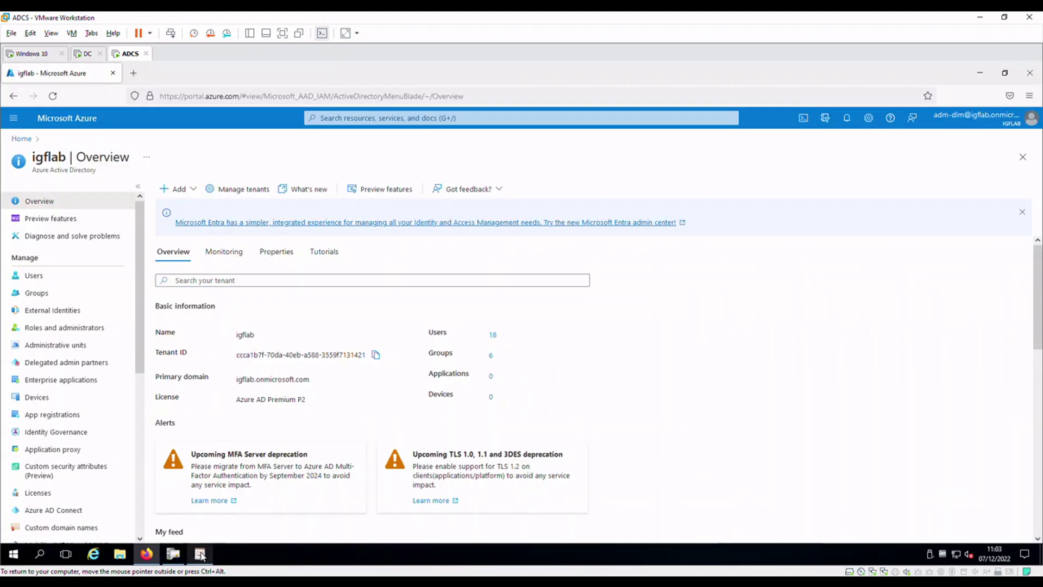
# Open YUBICOSC's properties and review its superseded templates, compatibility and request-handling tabs
pyautogui.click(181, 557)
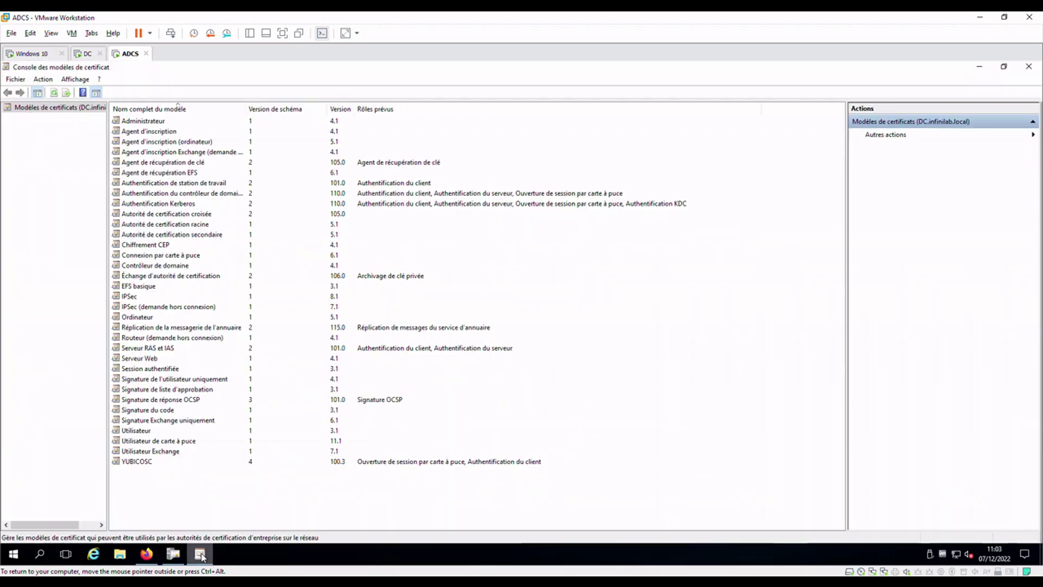
pyautogui.doubleClick(146, 462)
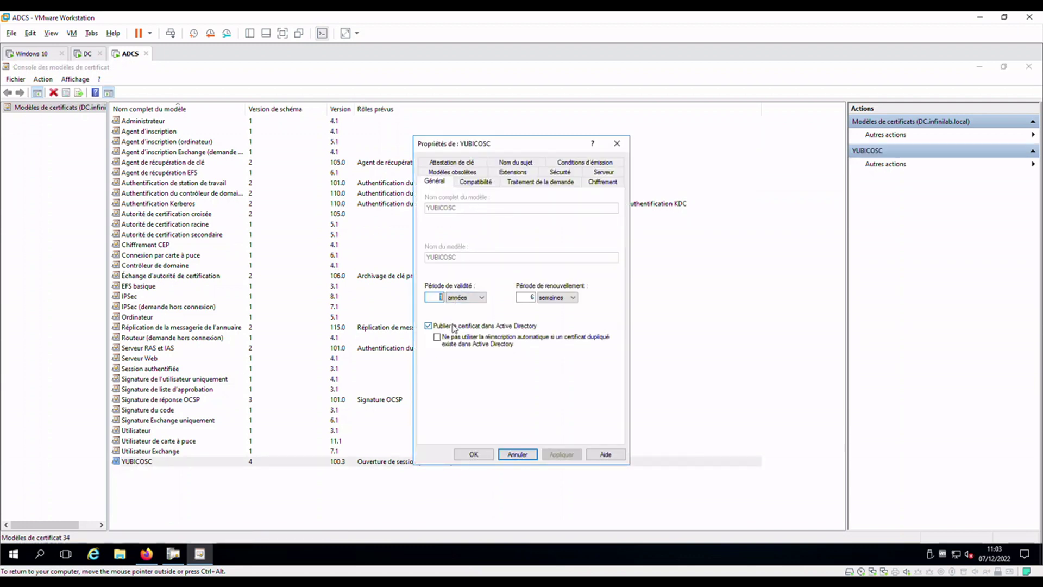
pyautogui.click(478, 174)
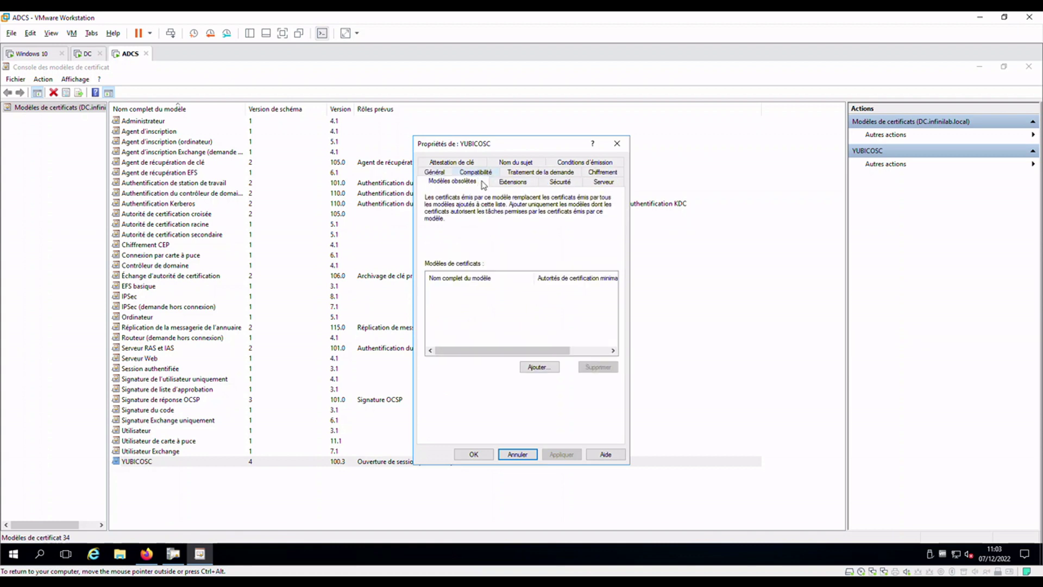
pyautogui.click(476, 172)
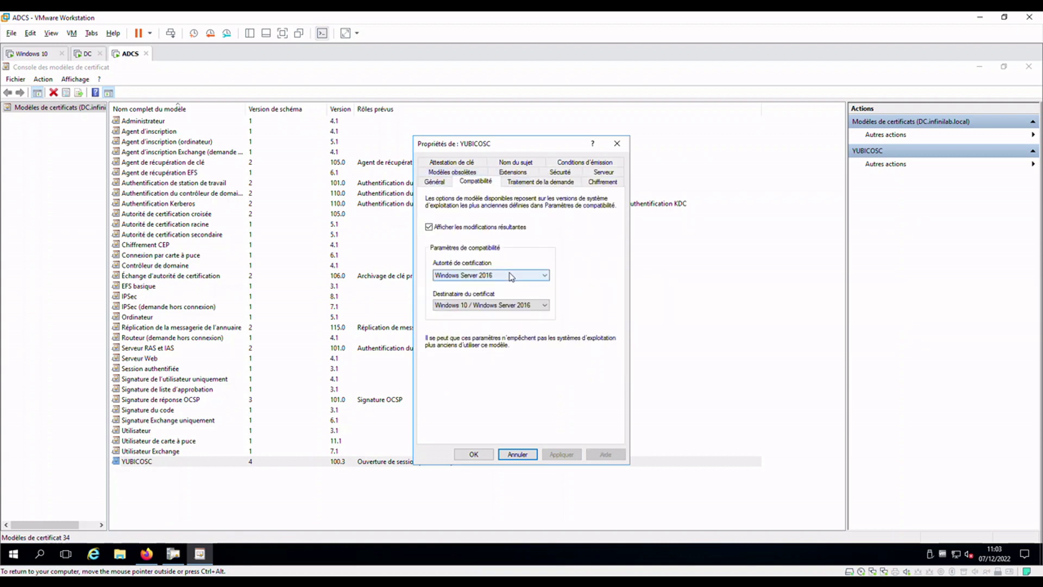
pyautogui.click(519, 182)
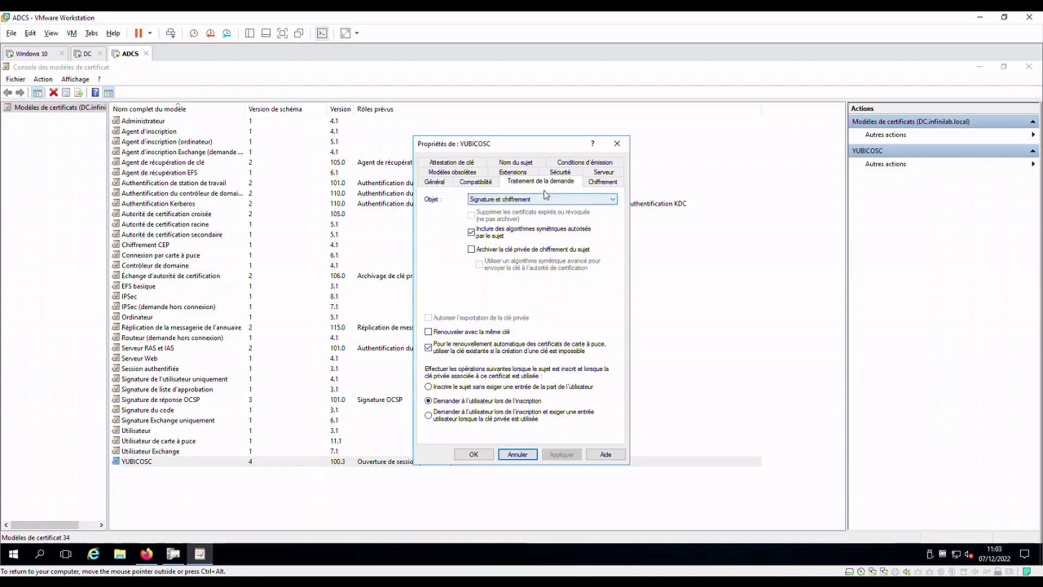
# Show YUBICOSC's Chiffrement tab: Microsoft Smart Card Key Storage Provider, RSA 2048, SHA256
pyautogui.click(601, 182)
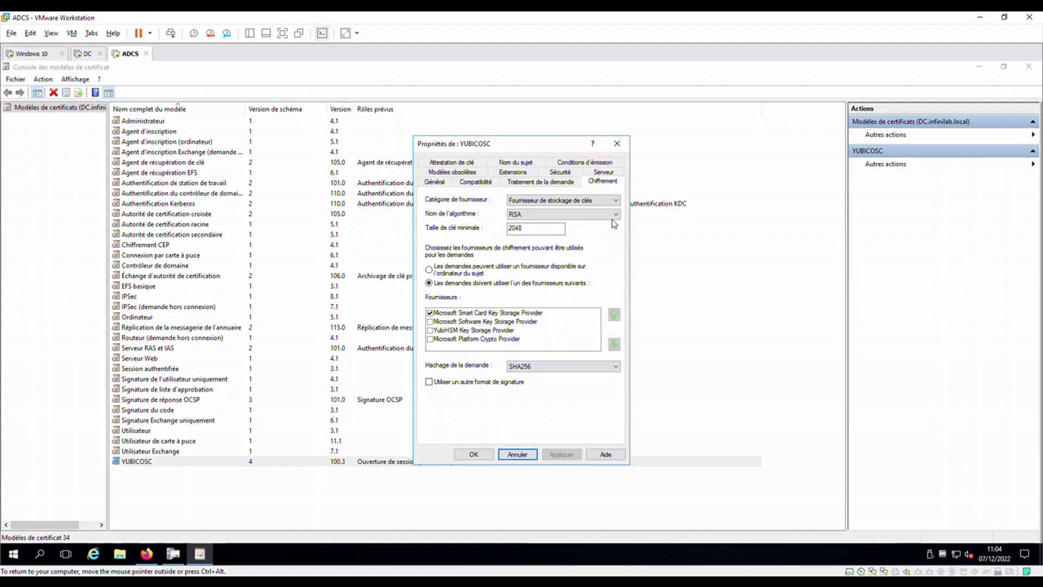
# Check PIV_USERS enroll/autoenroll rights and the UPN-inclusive subject name on YUBICOSC, then go to DC
pyautogui.click(565, 172)
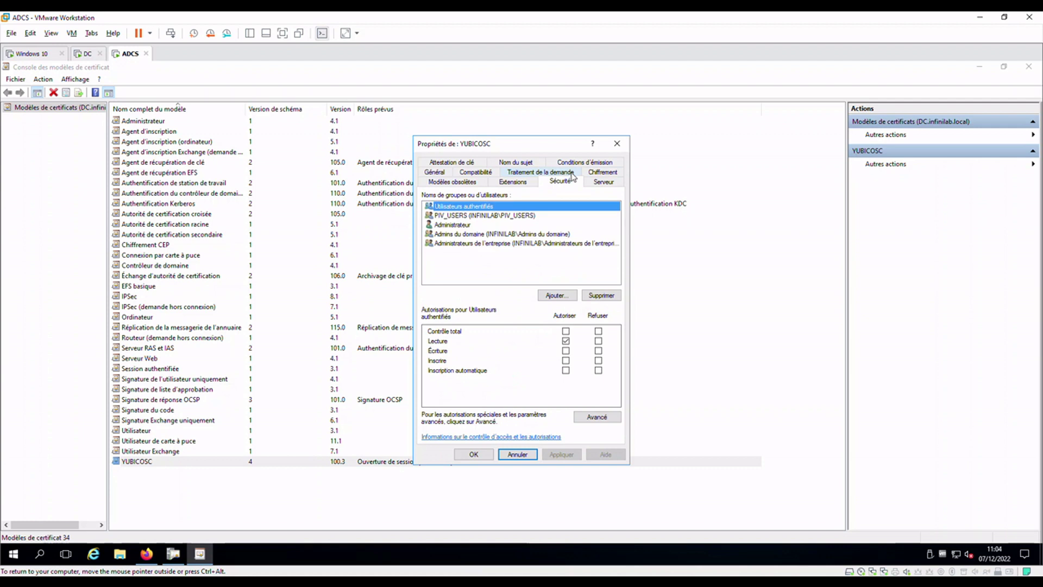
pyautogui.click(505, 216)
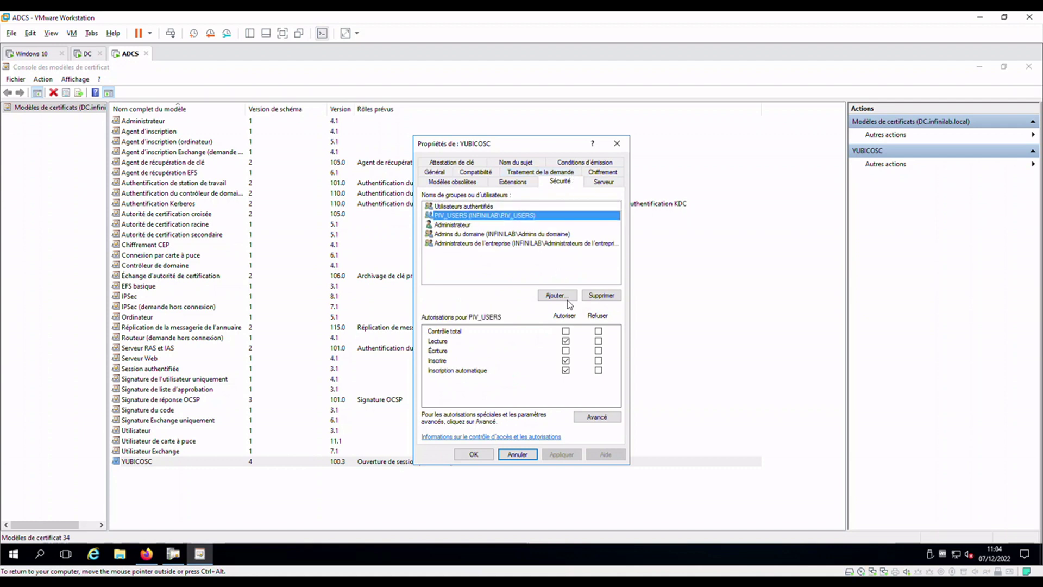
pyautogui.click(521, 162)
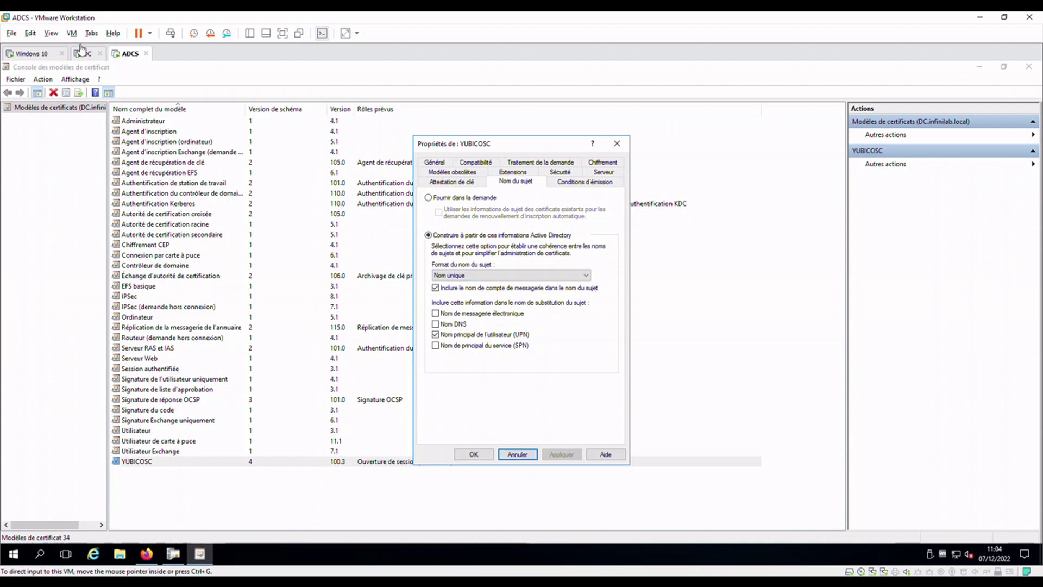
pyautogui.click(86, 54)
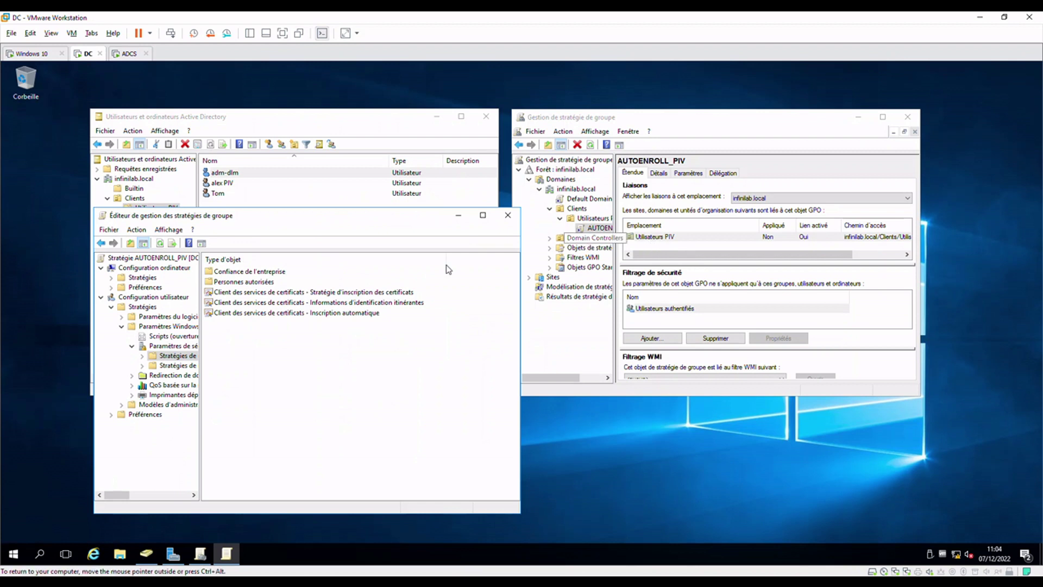
# Confirm AUTOENROLL_PIV's certificate enrollment policy is Activé, check automatic enrollment, then switch to Windows 10
pyautogui.moveTo(331, 217); pyautogui.dragTo(763, 163)
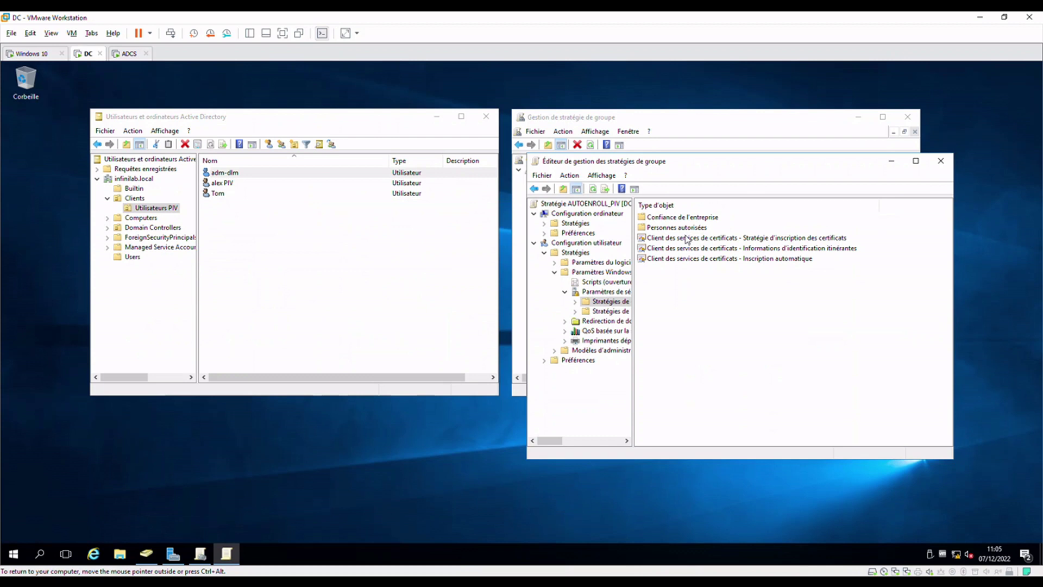
pyautogui.click(691, 239)
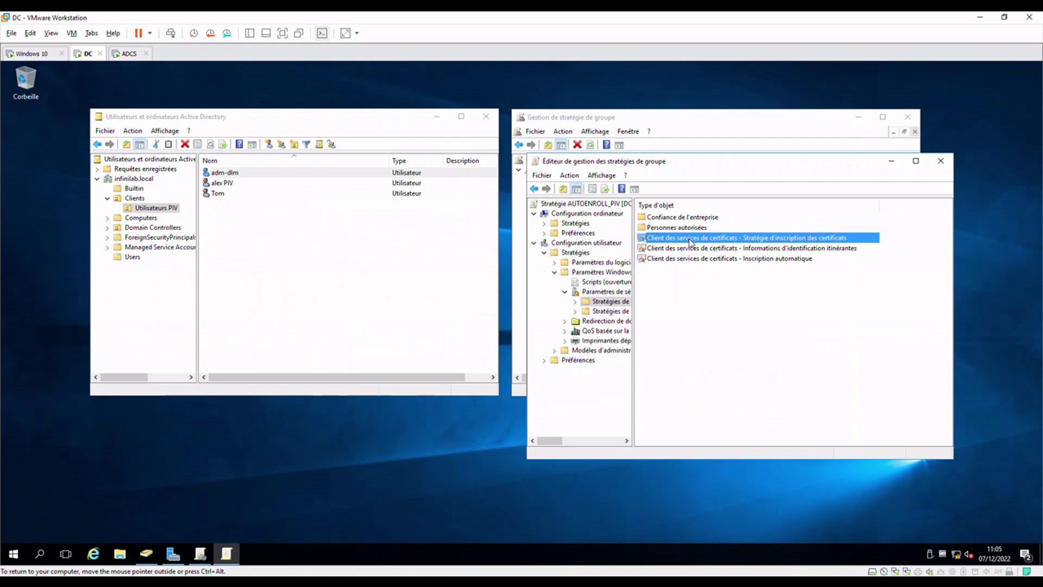
pyautogui.doubleClick(691, 239)
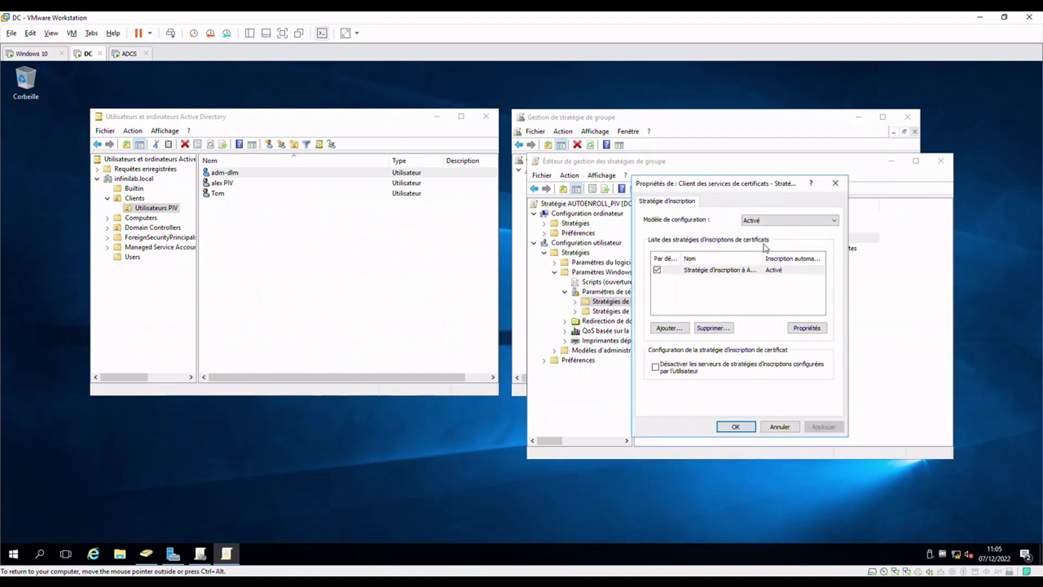
pyautogui.moveTo(738, 187); pyautogui.dragTo(379, 205)
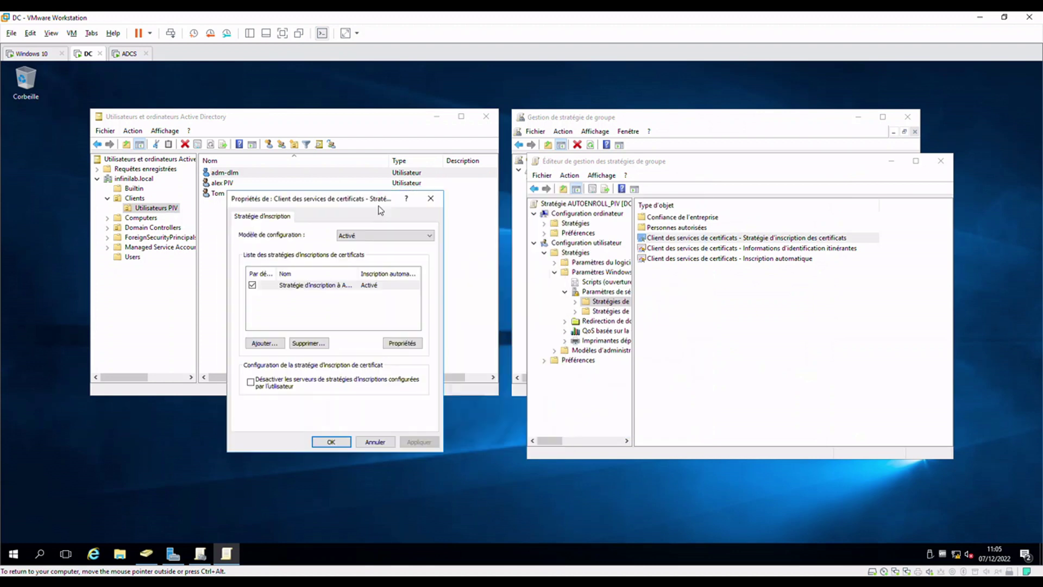
pyautogui.click(431, 198)
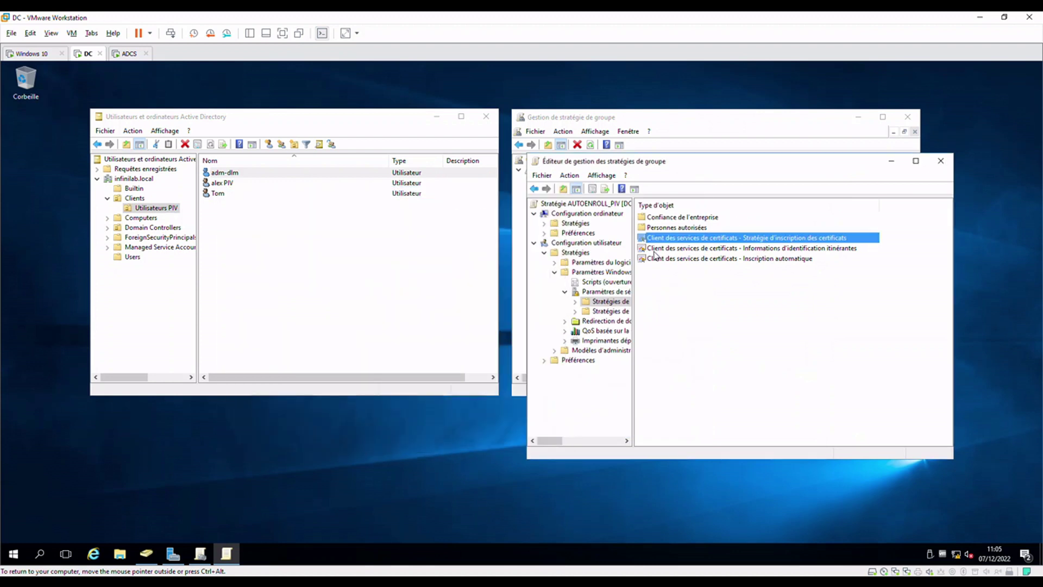
pyautogui.doubleClick(664, 259)
pyautogui.click(431, 199)
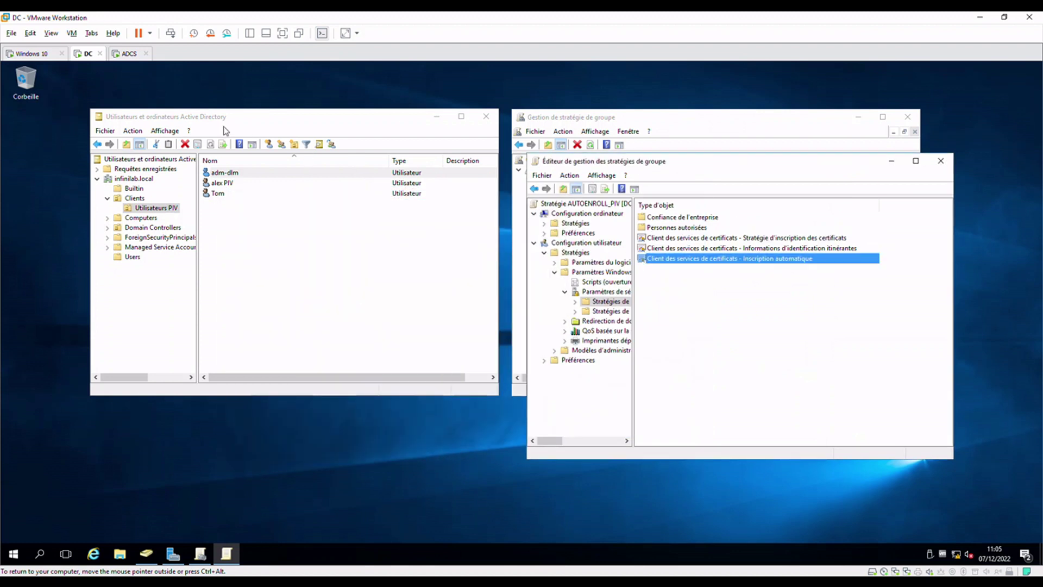
pyautogui.click(240, 175)
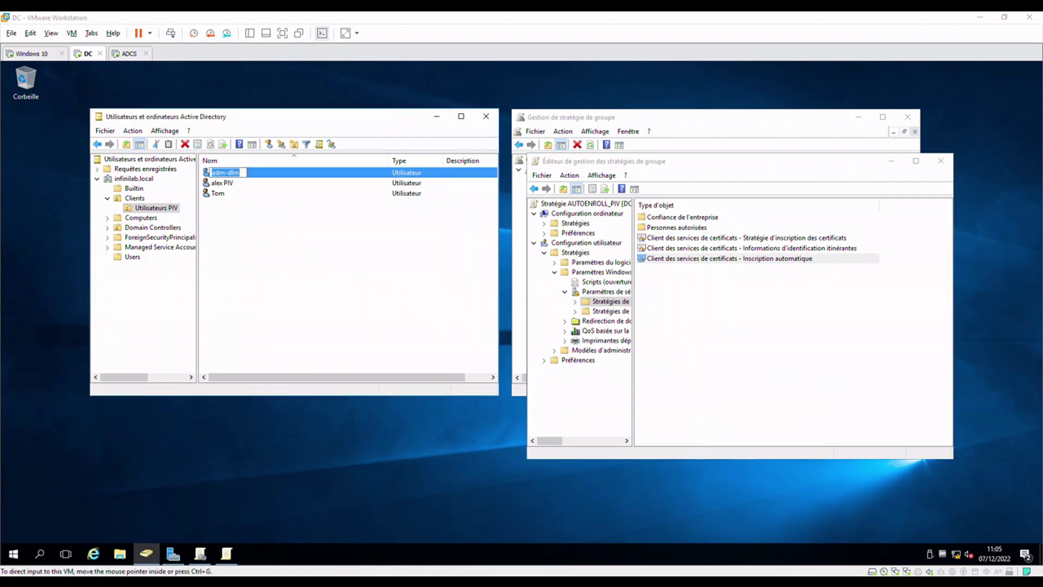
pyautogui.click(33, 54)
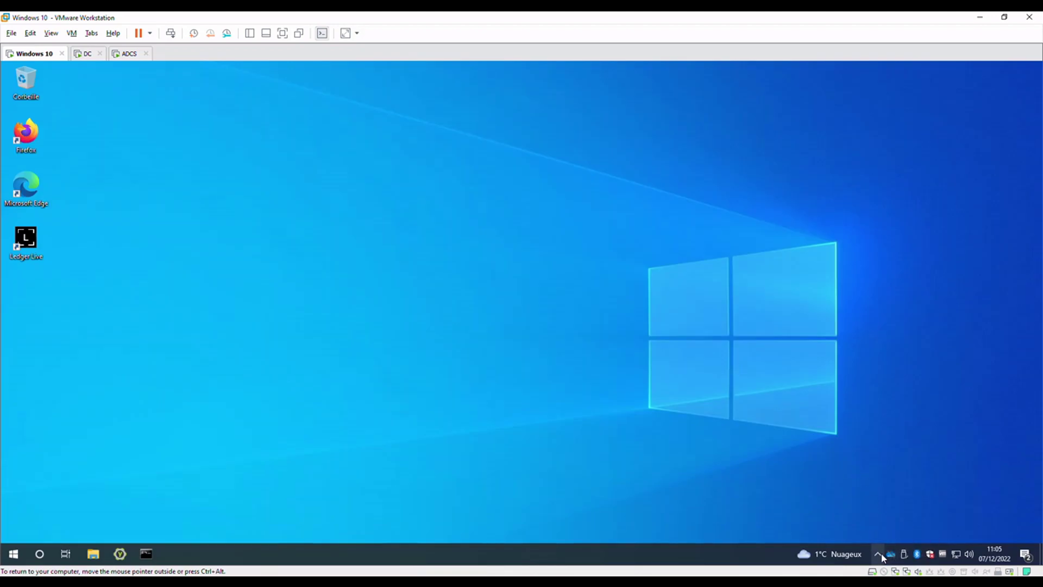
# From the tray's pending enrollment, request the YUBICOSC certificate, enter the smart card PIN, and finish
pyautogui.click(878, 553)
pyautogui.moveTo(880, 532)
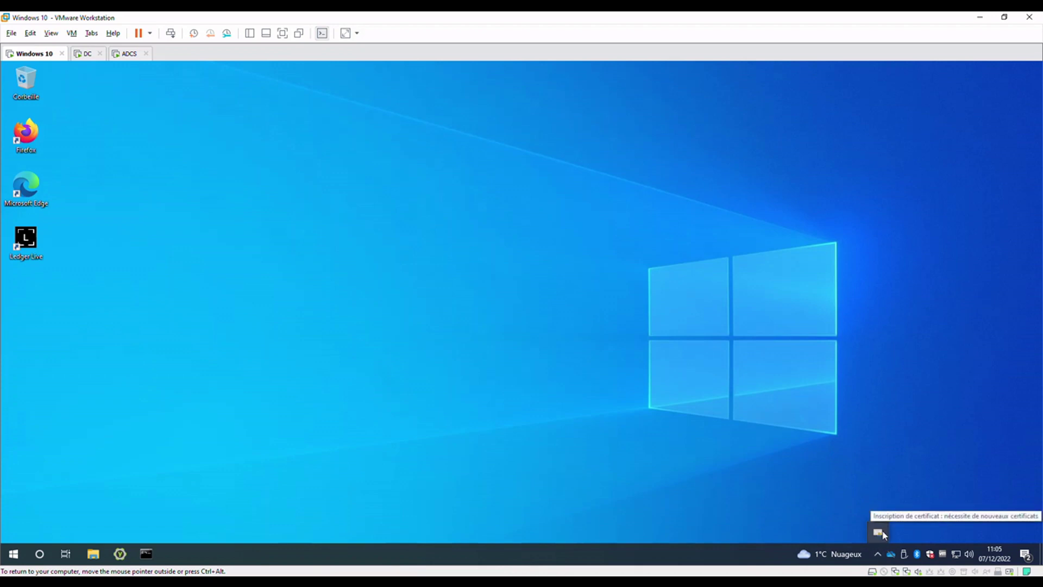
pyautogui.click(884, 536)
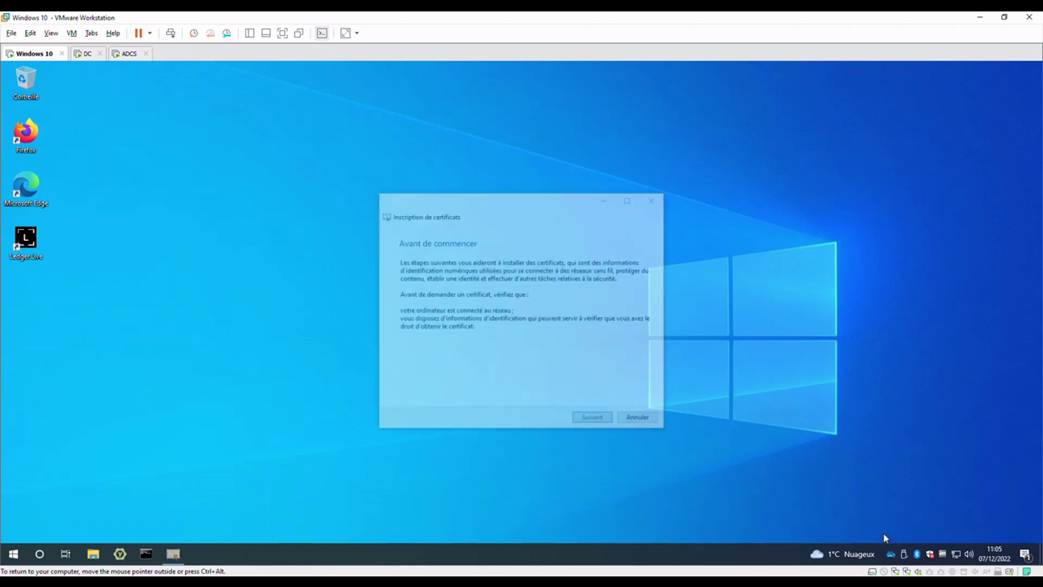
pyautogui.click(594, 420)
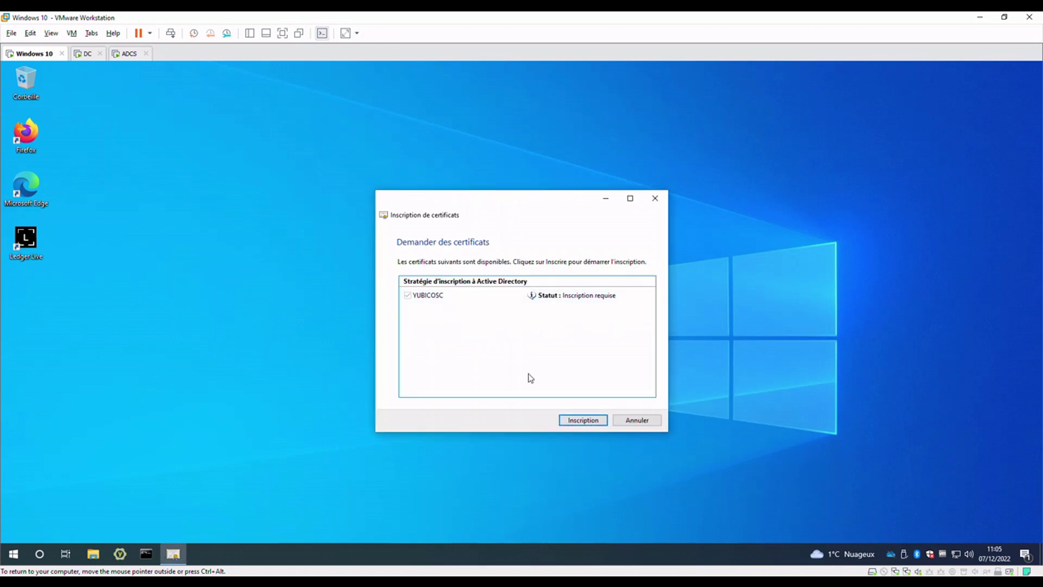
pyautogui.click(585, 424)
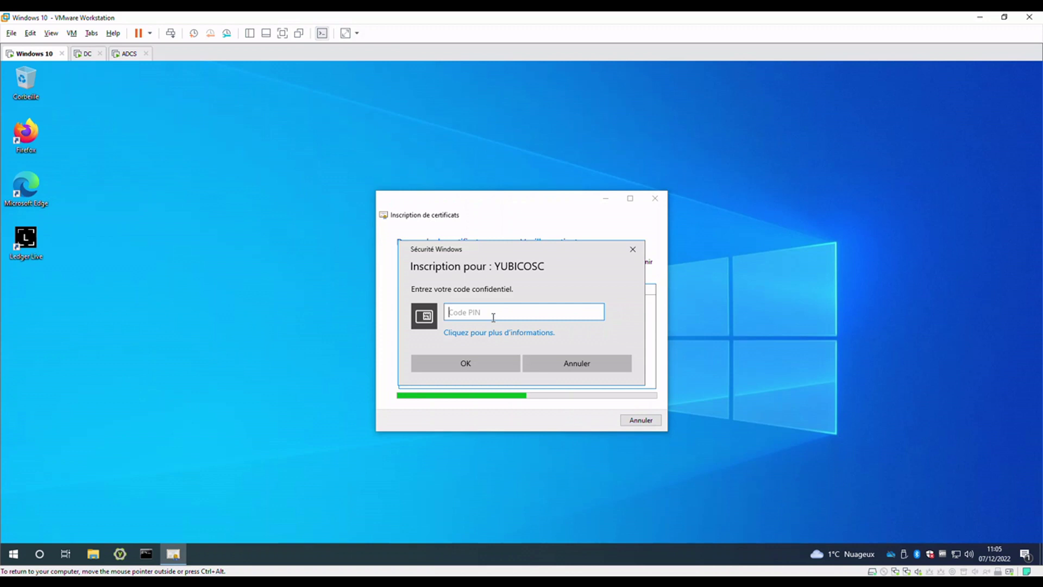
pyautogui.write('••••••')
pyautogui.click(482, 357)
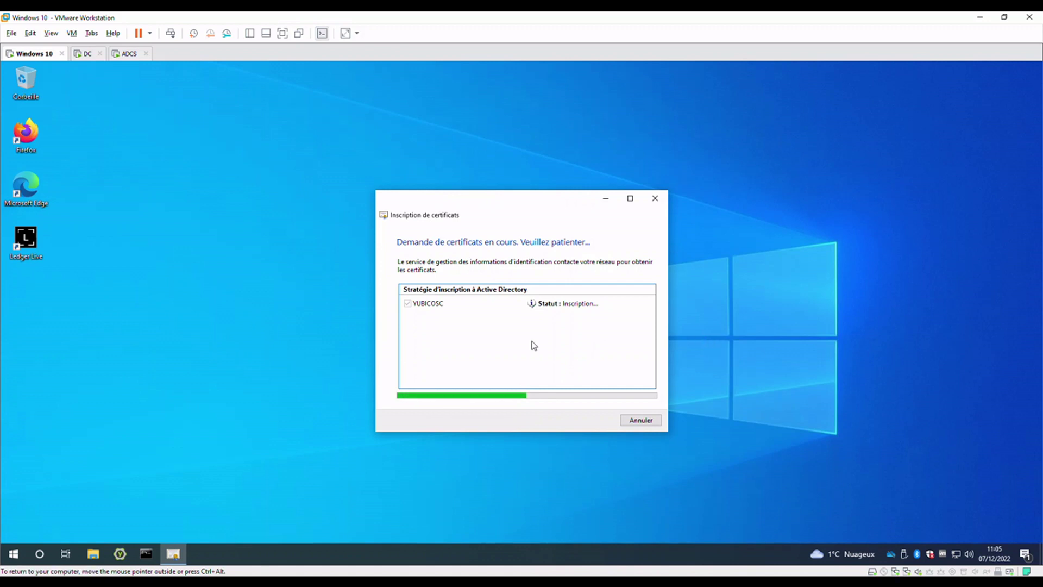
pyautogui.moveTo(454, 198); pyautogui.dragTo(317, 182)
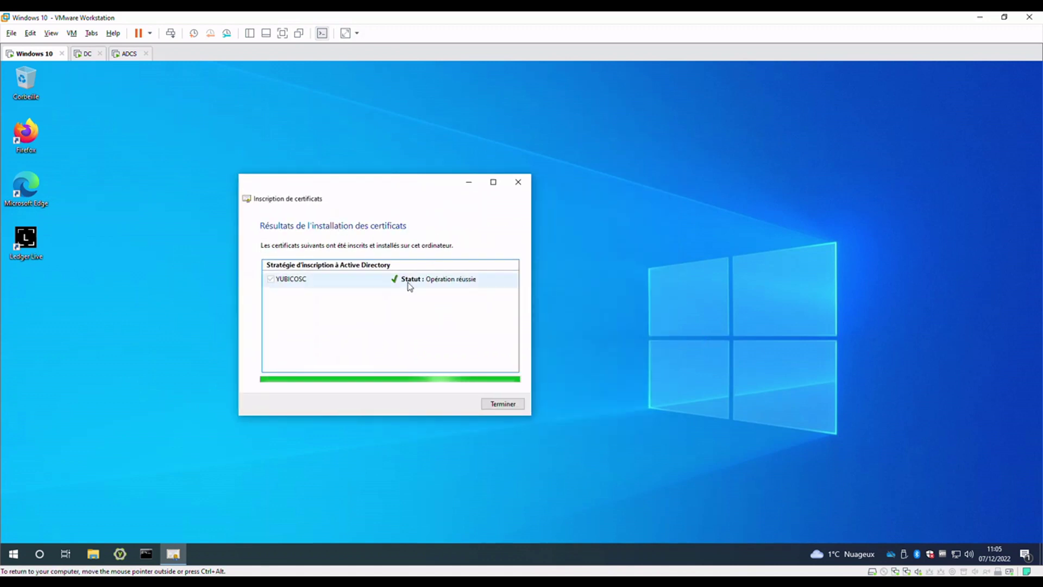
pyautogui.click(515, 406)
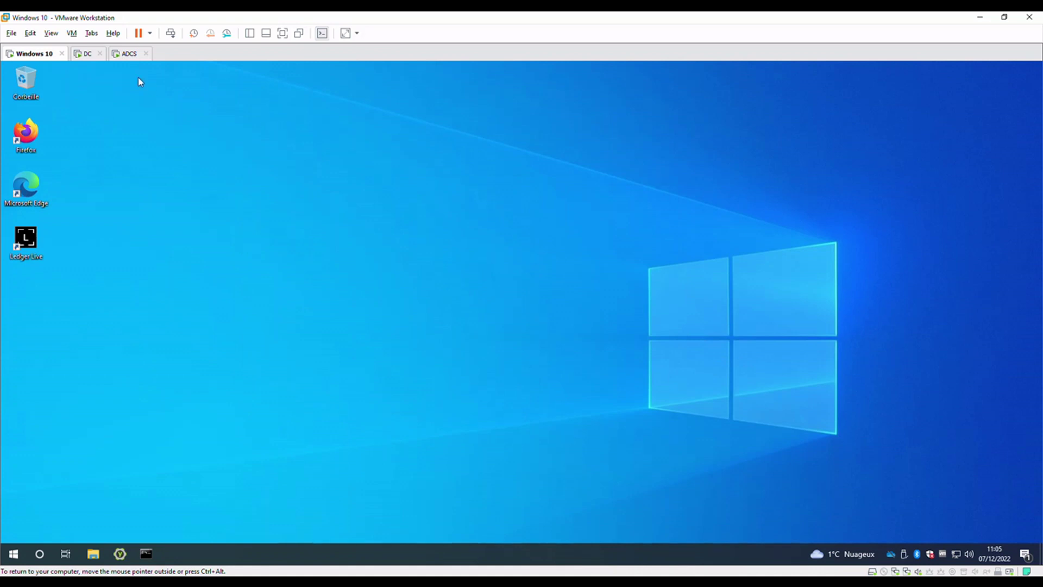
# On ADCS, close YUBICOSC properties and minimise the templates console and Firefox to reveal ADCS-CA templates
pyautogui.click(128, 53)
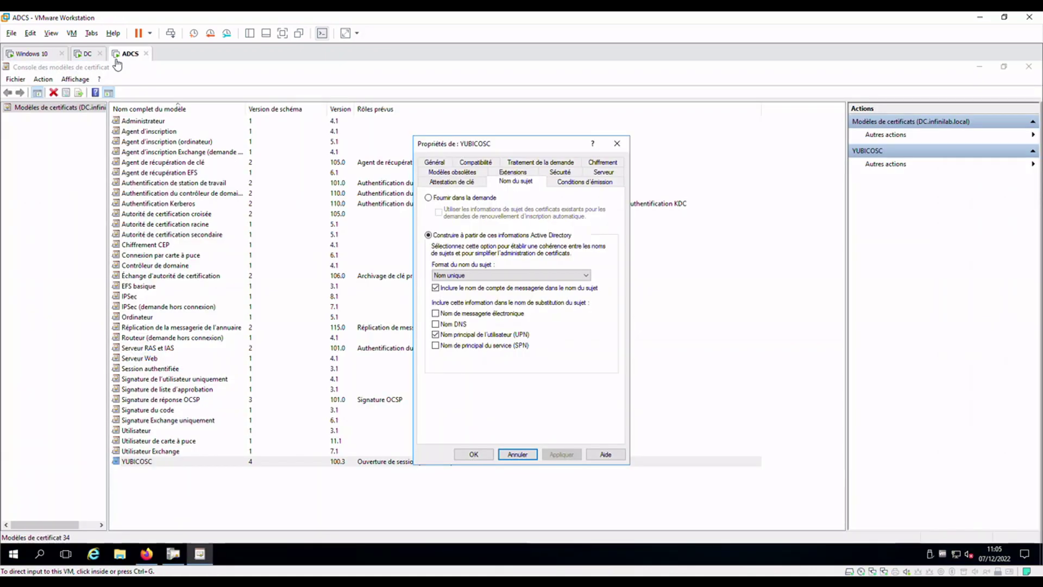
pyautogui.click(621, 150)
pyautogui.click(980, 67)
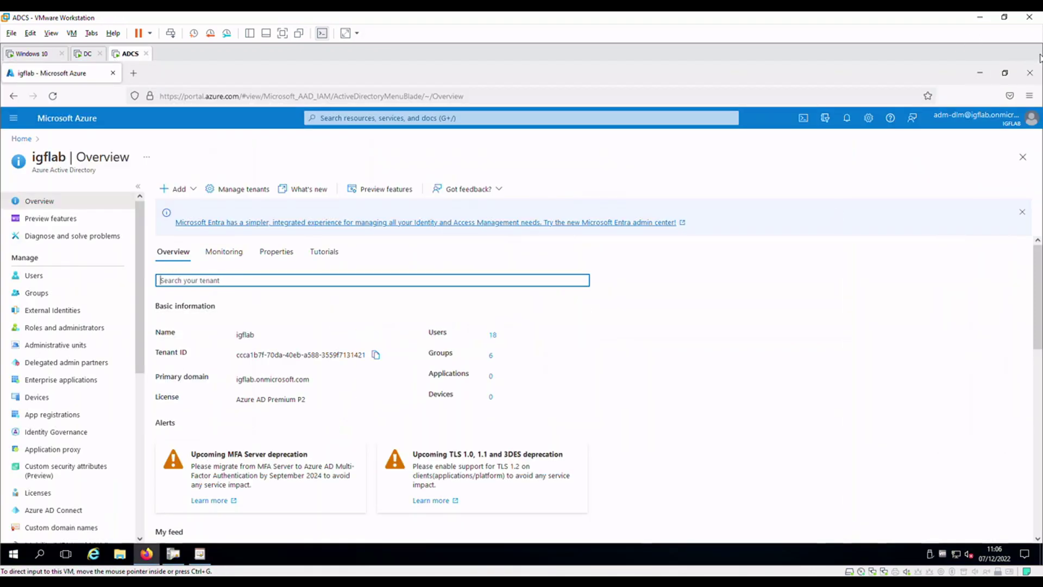
pyautogui.click(979, 77)
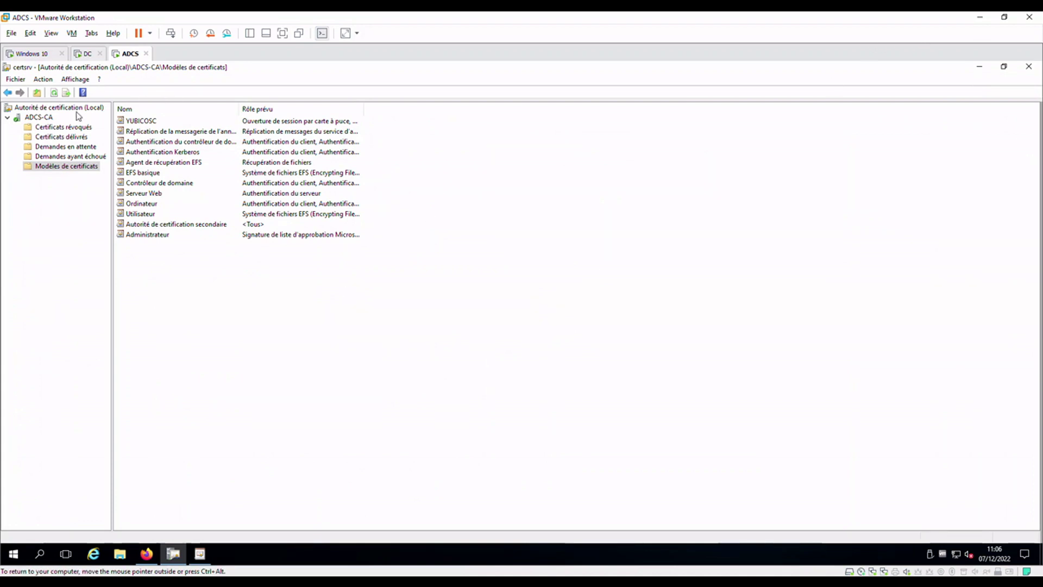
# Open the ADCS-CA properties and view the CA certificate's details
pyautogui.click(40, 118)
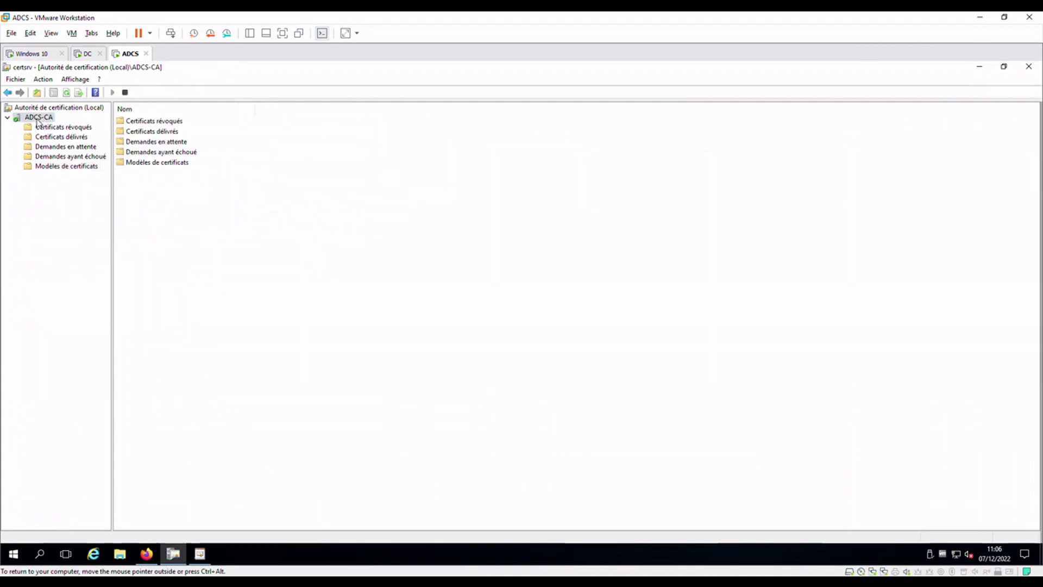
pyautogui.rightClick(39, 118)
pyautogui.click(98, 184)
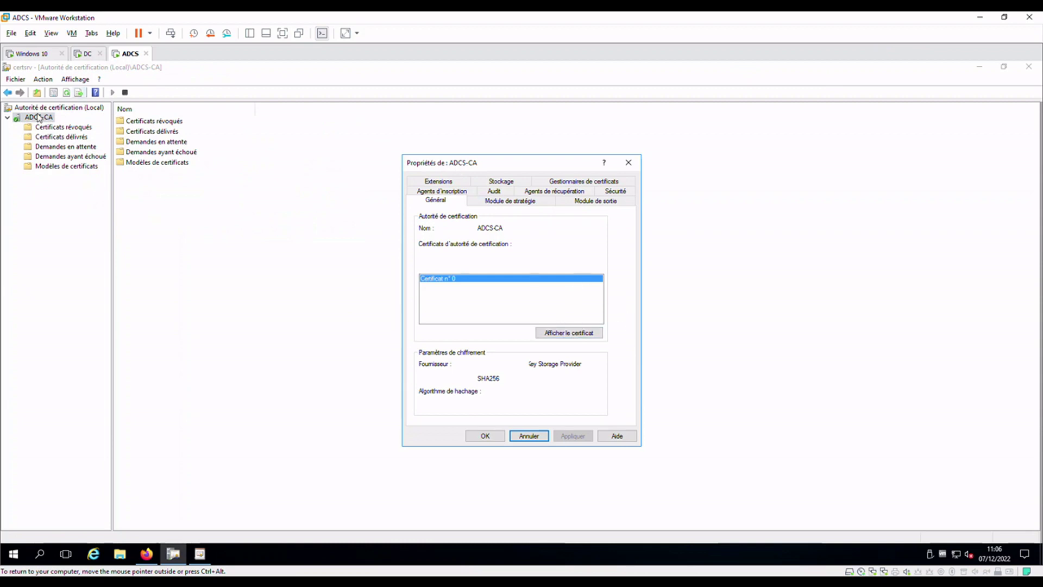
pyautogui.moveTo(478, 165); pyautogui.dragTo(441, 156)
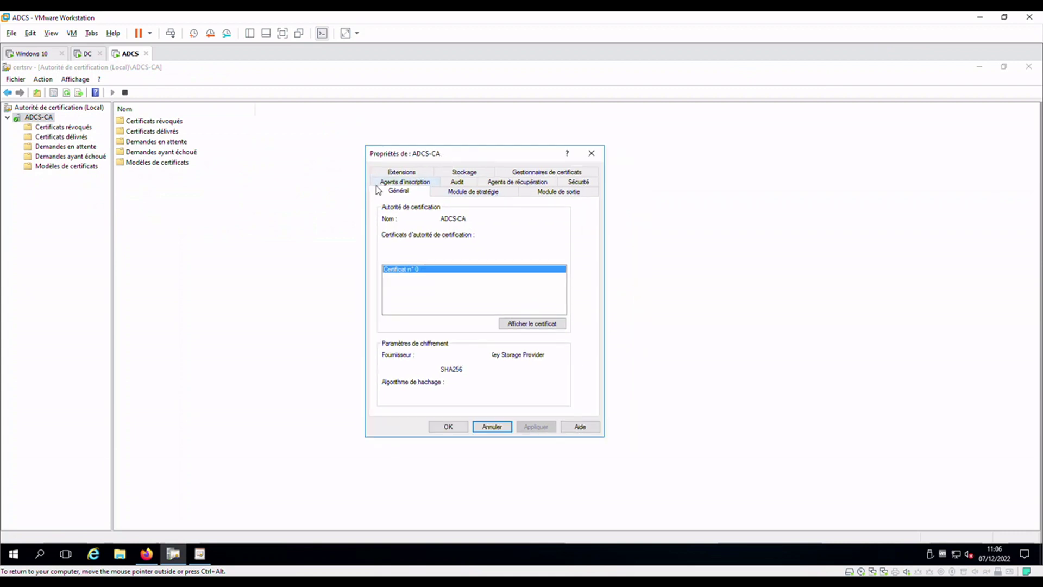
pyautogui.click(562, 326)
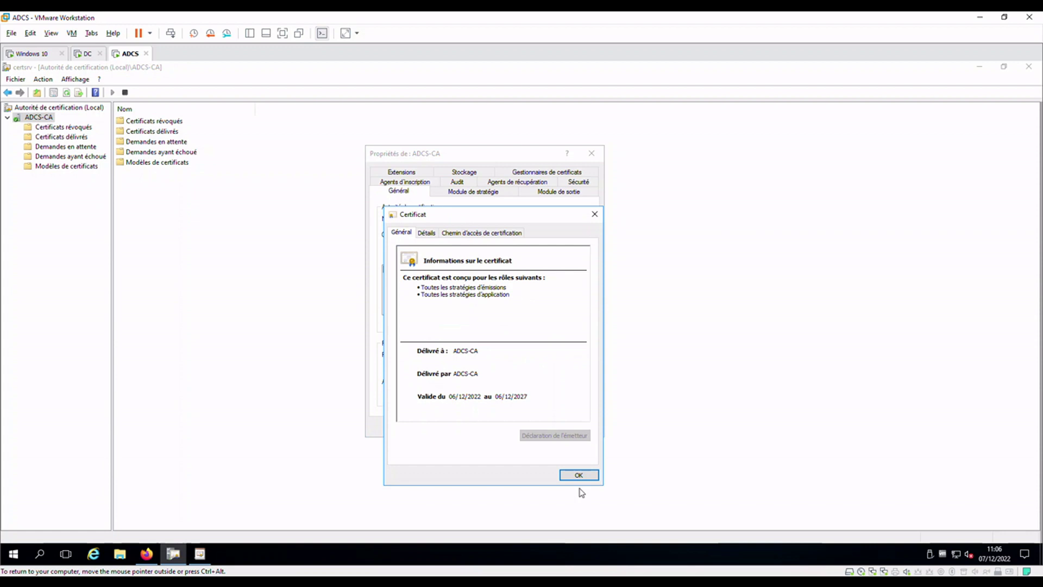
pyautogui.click(428, 235)
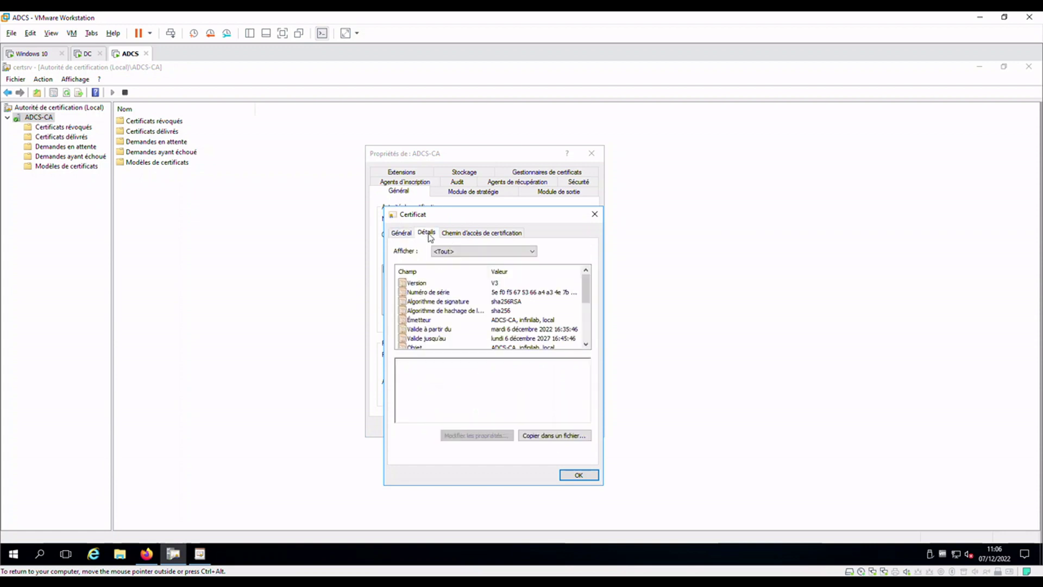
# Export the certificate as DER-encoded adcs-cba.cer on the desktop, then close both windows
pyautogui.click(554, 436)
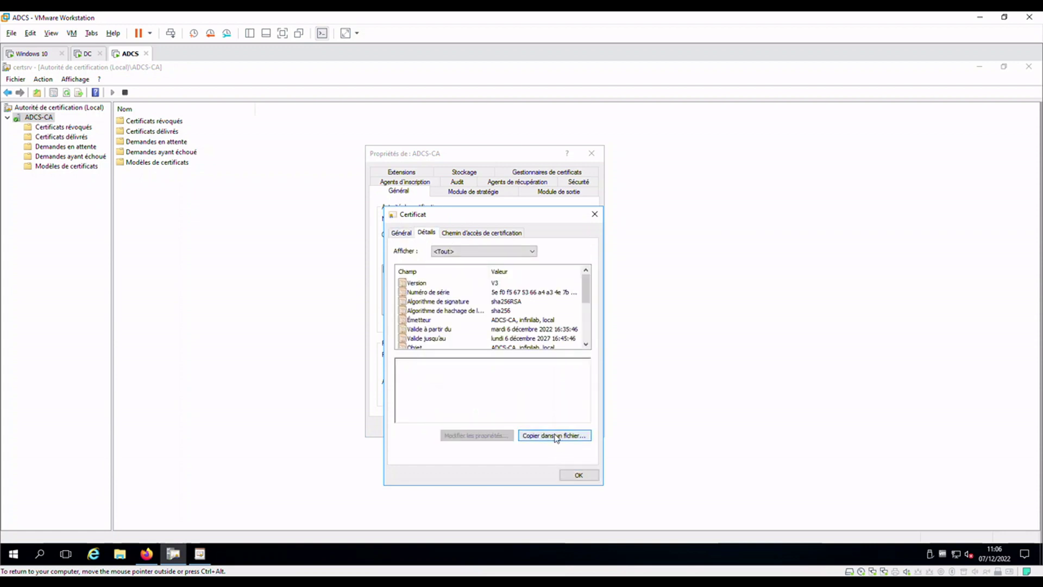
pyautogui.click(567, 481)
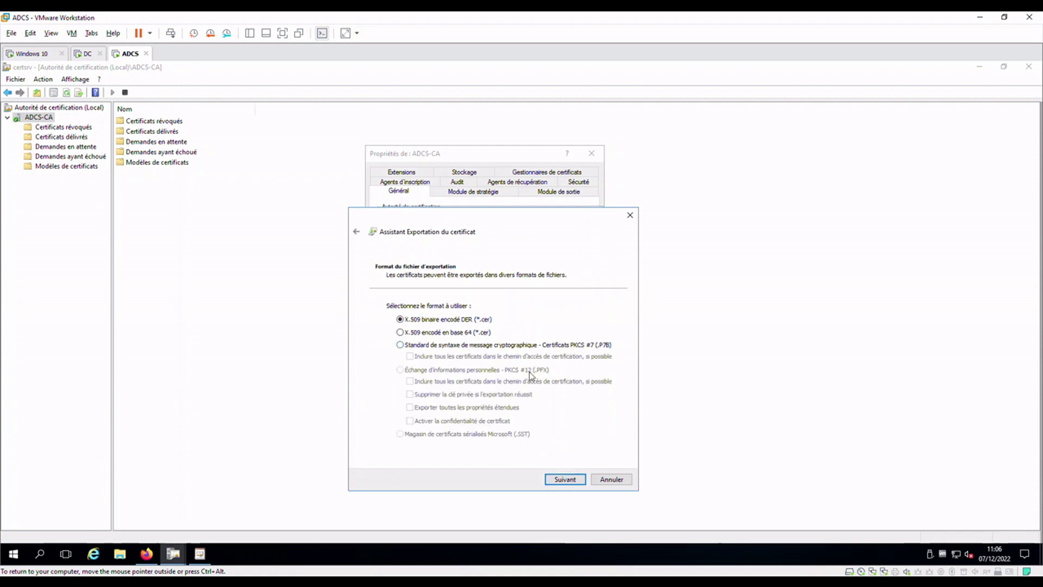
pyautogui.click(569, 482)
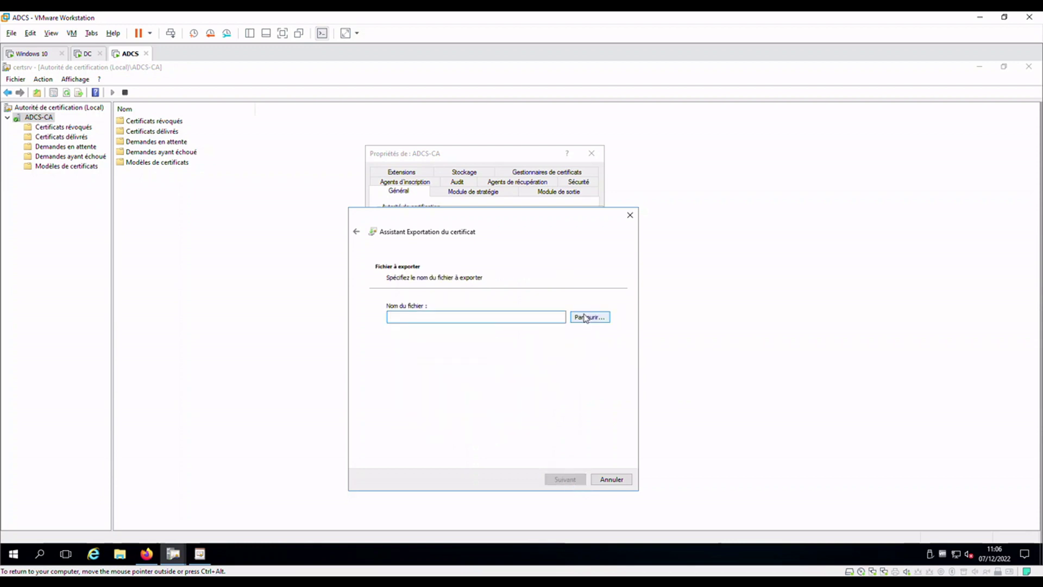
pyautogui.click(590, 317)
pyautogui.click(477, 428)
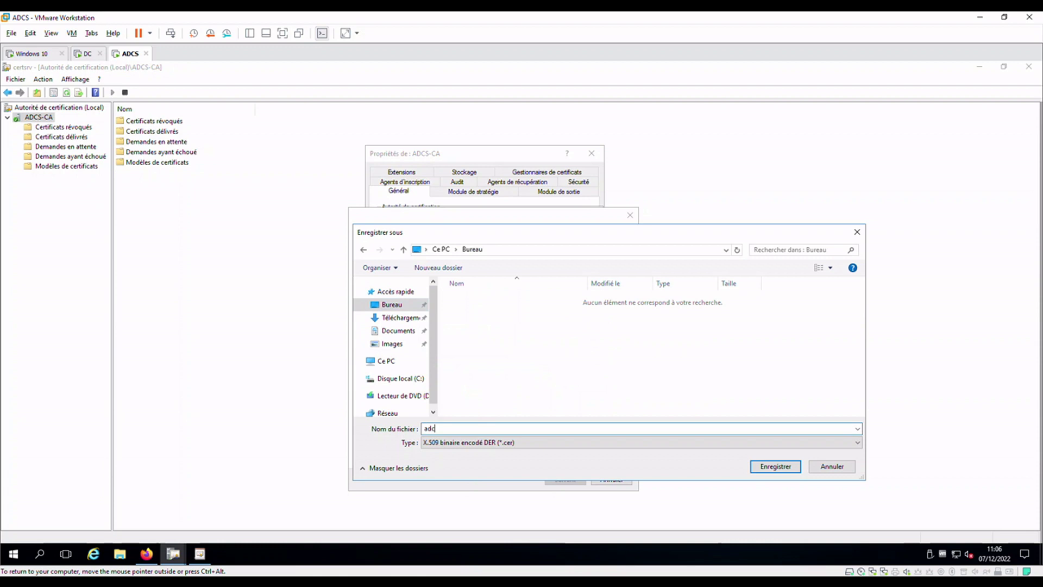
pyautogui.write('adcs-cba')
pyautogui.press('Return')
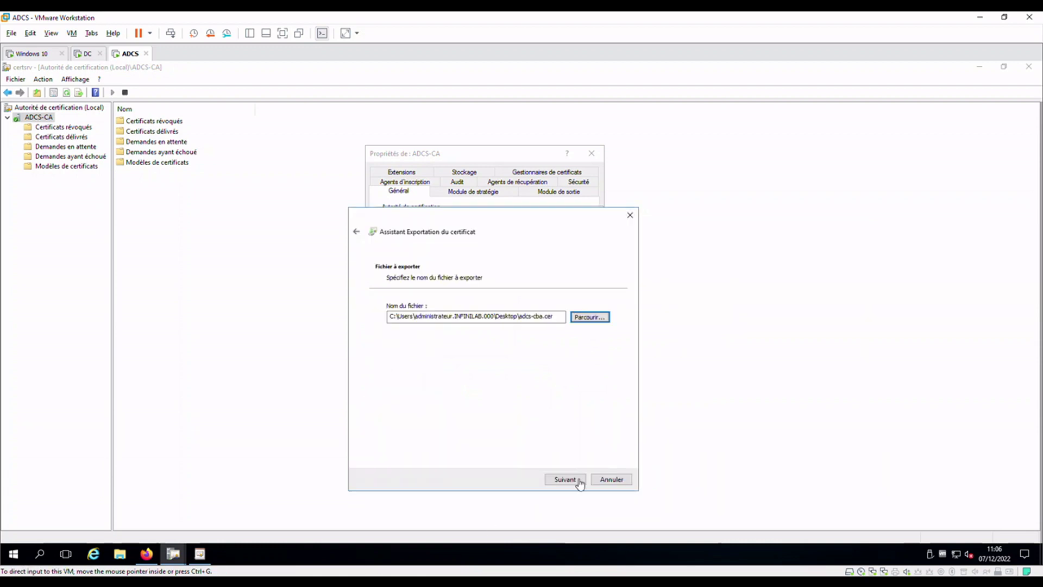
pyautogui.click(580, 481)
pyautogui.click(580, 481)
pyautogui.click(557, 352)
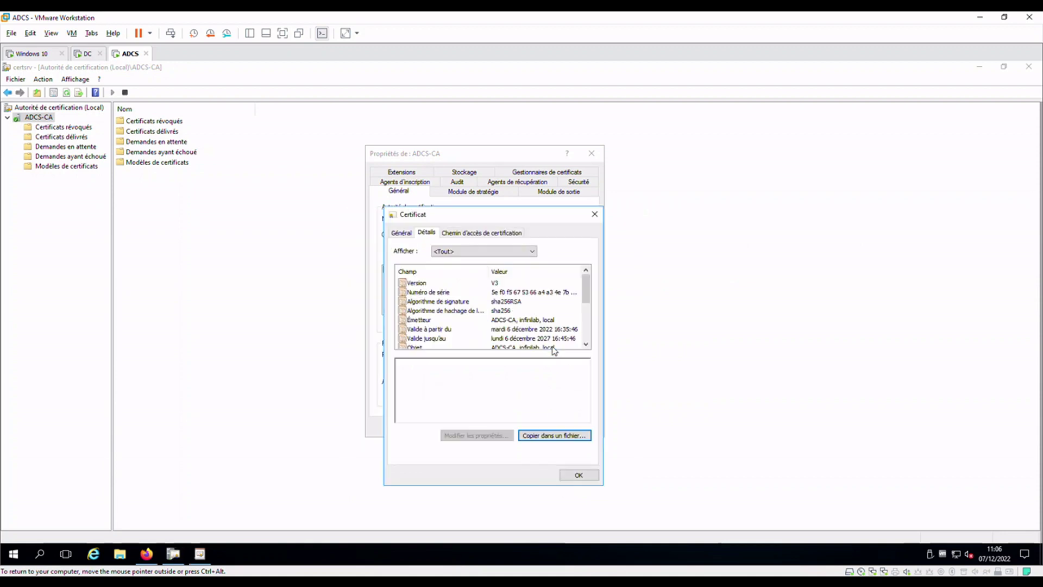
pyautogui.click(591, 475)
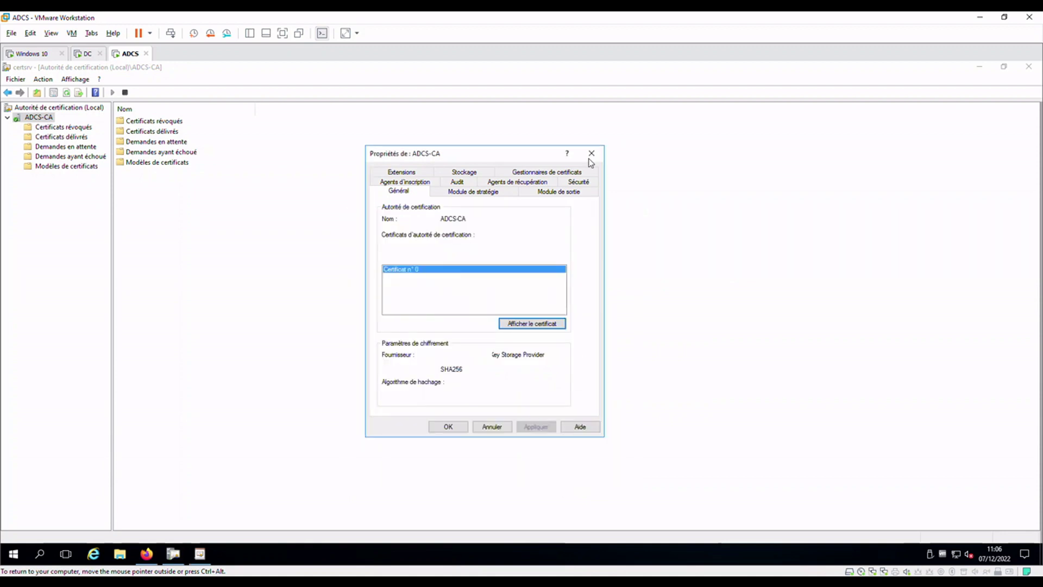
pyautogui.click(592, 153)
# Switch to the Azure portal in Firefox and open the igflab tenant's Security settings
pyautogui.click(147, 554)
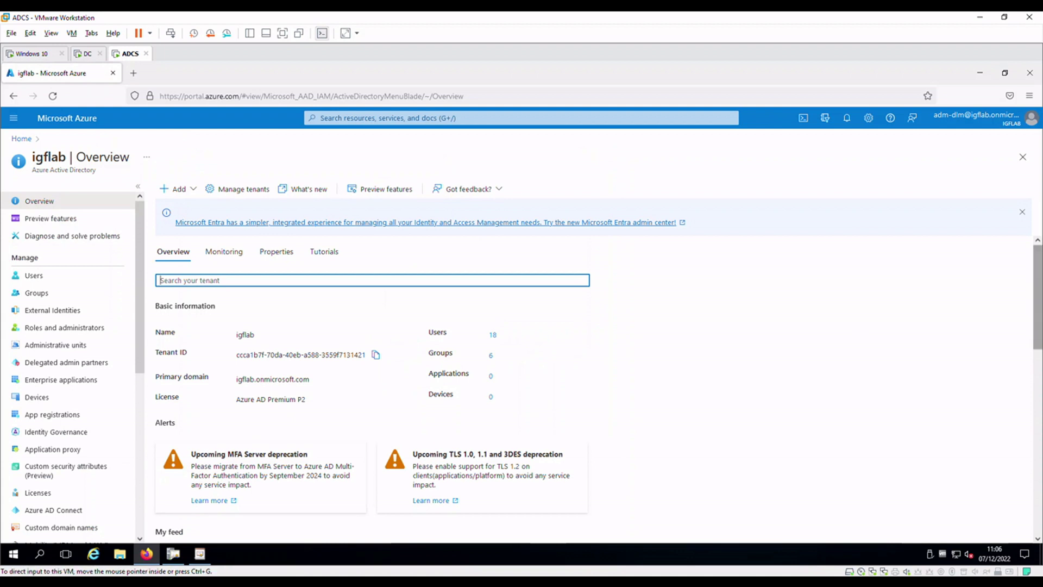
pyautogui.scroll(-5, 107, 373)
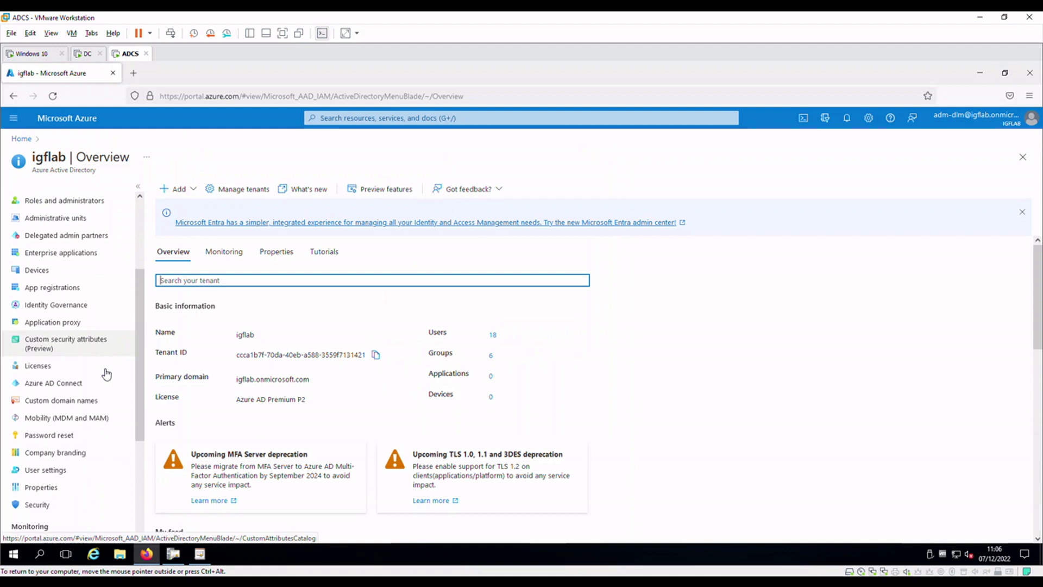
pyautogui.scroll(-2, 107, 374)
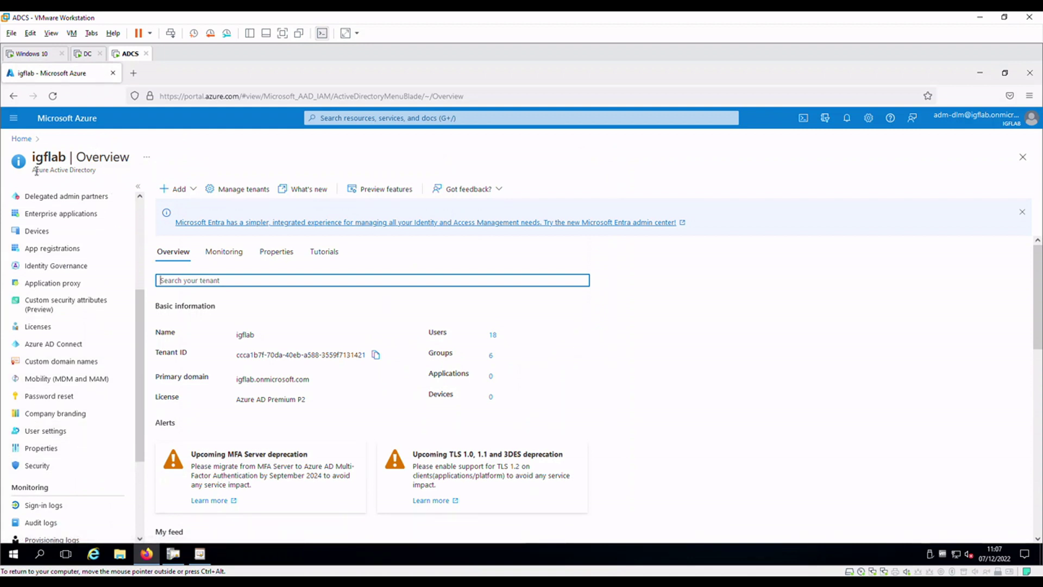
pyautogui.click(47, 467)
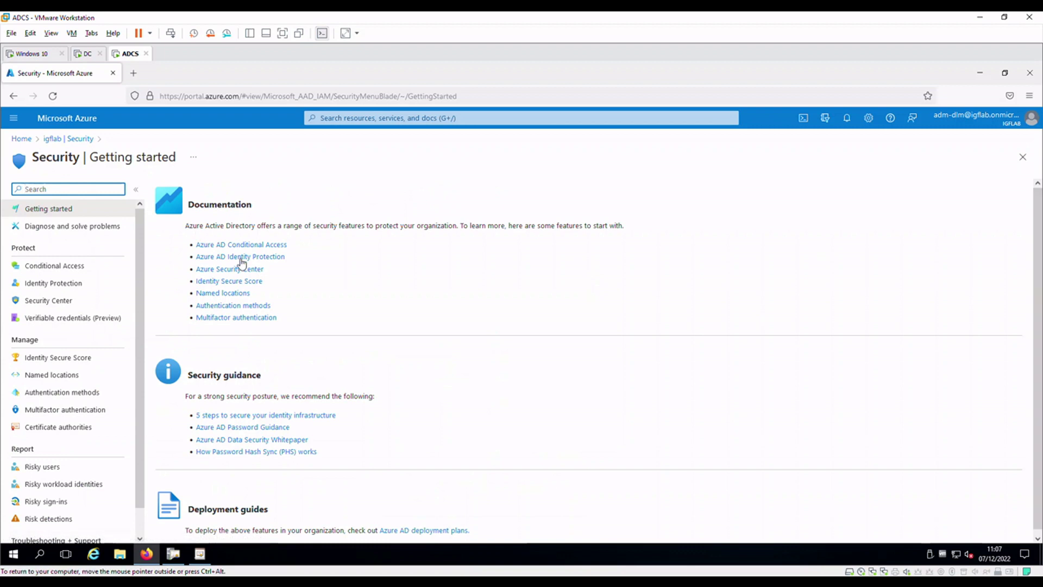
# Upload adcs-cba.cer under Certificate authorities as a root CA, leaving the CRL URL empty
pyautogui.click(66, 428)
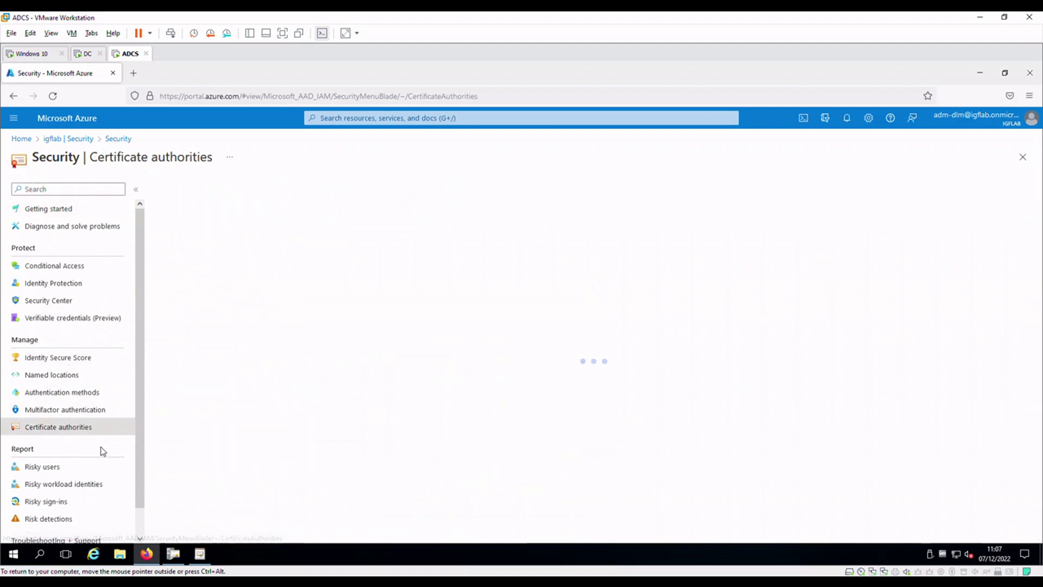
pyautogui.click(179, 189)
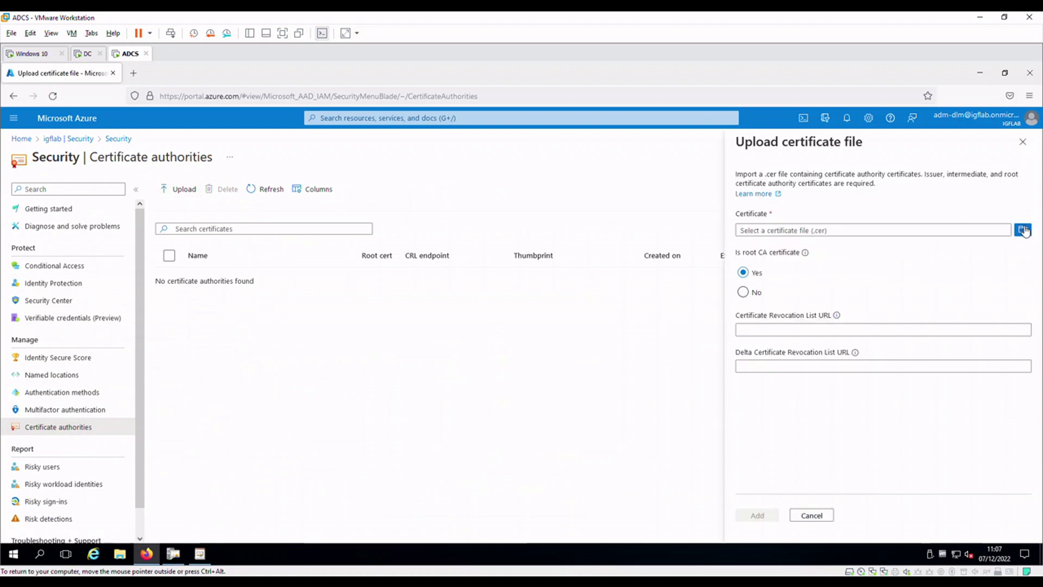
pyautogui.click(1023, 229)
pyautogui.click(124, 136)
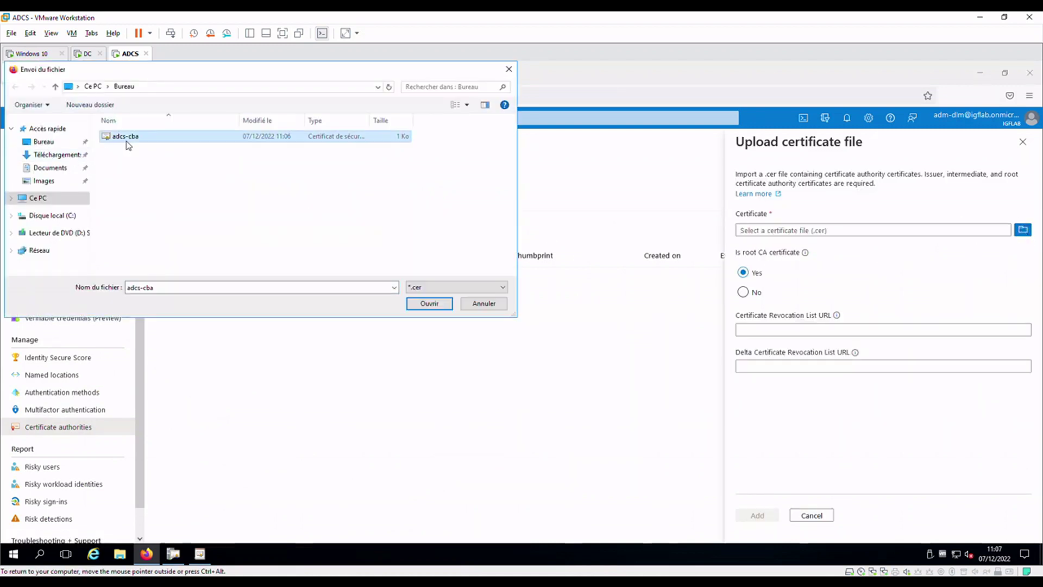
pyautogui.click(430, 303)
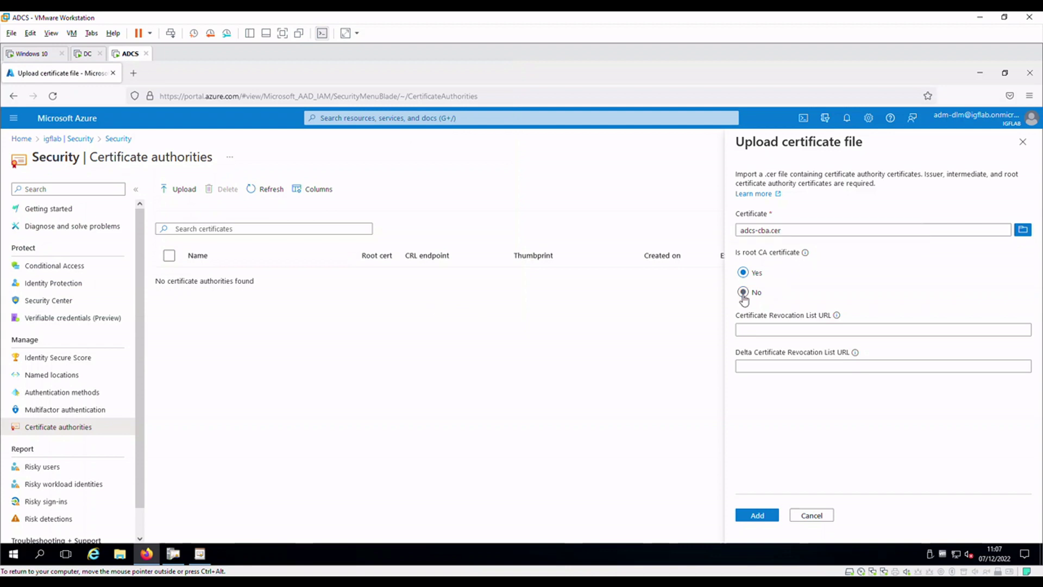
pyautogui.click(799, 328)
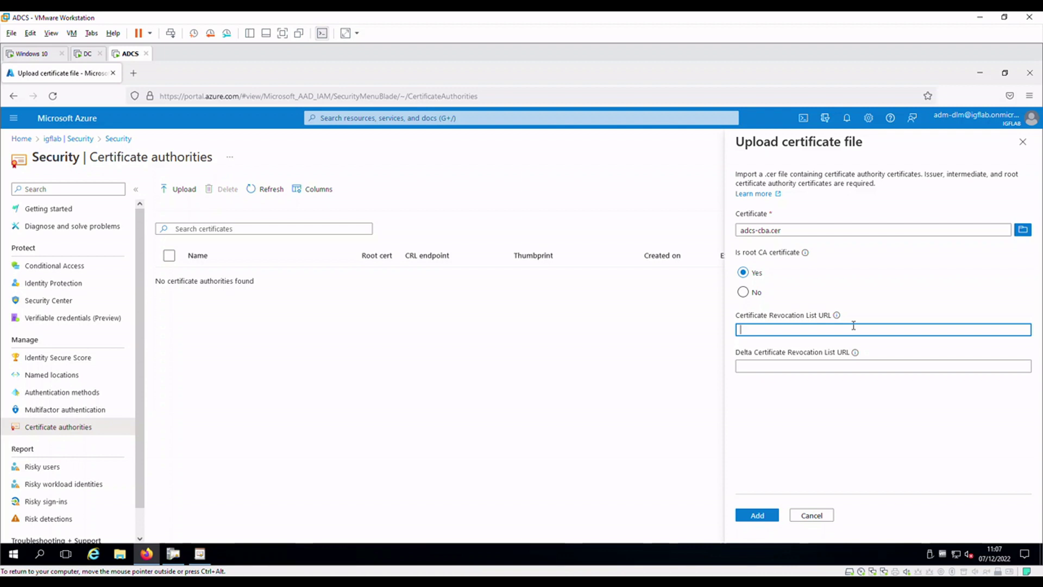
pyautogui.click(850, 278)
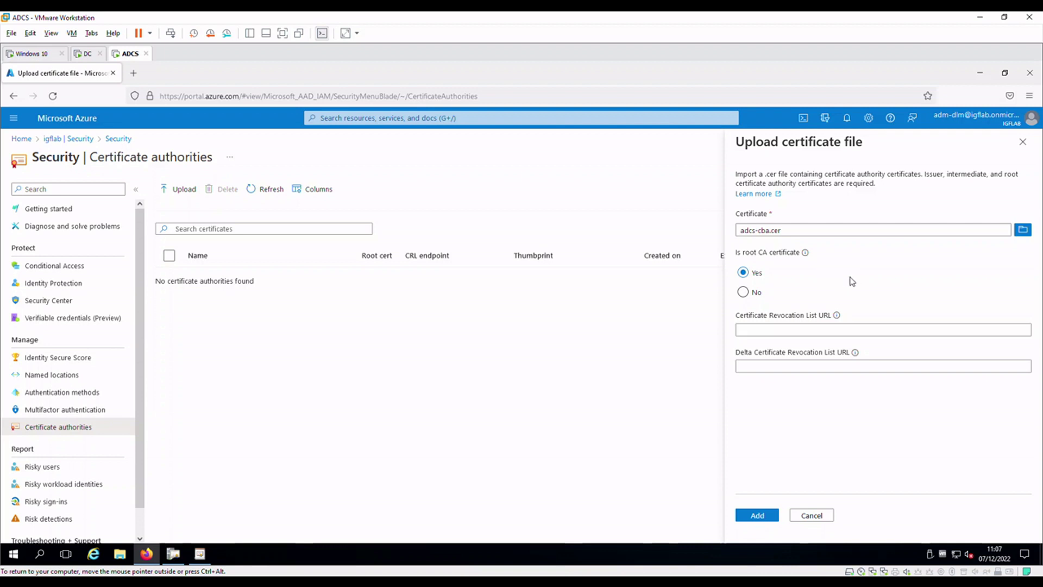
pyautogui.click(768, 517)
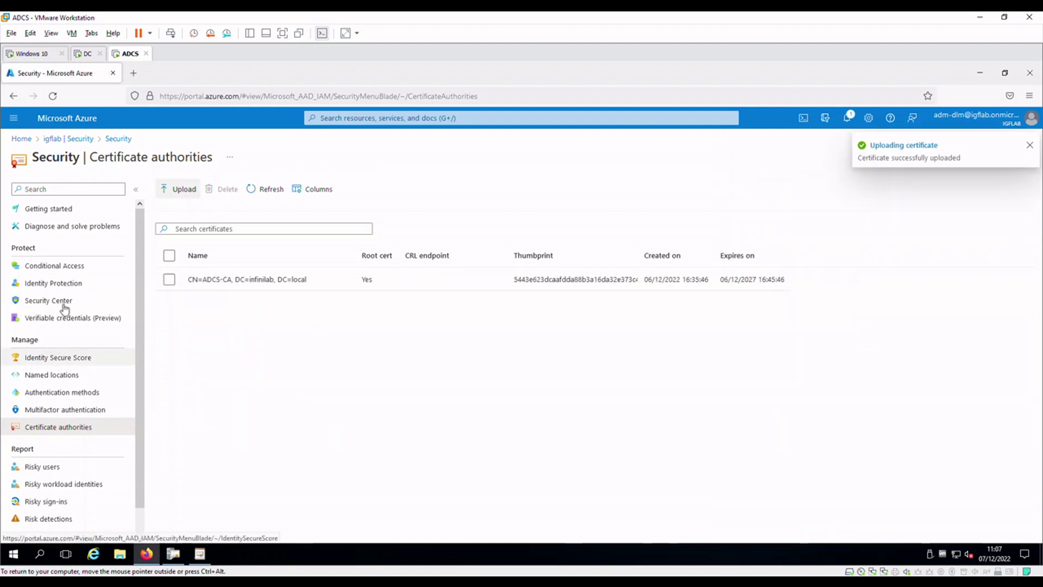
# Enable certificate-based authentication for All users, review its binding configuration, and save the policy
pyautogui.click(98, 393)
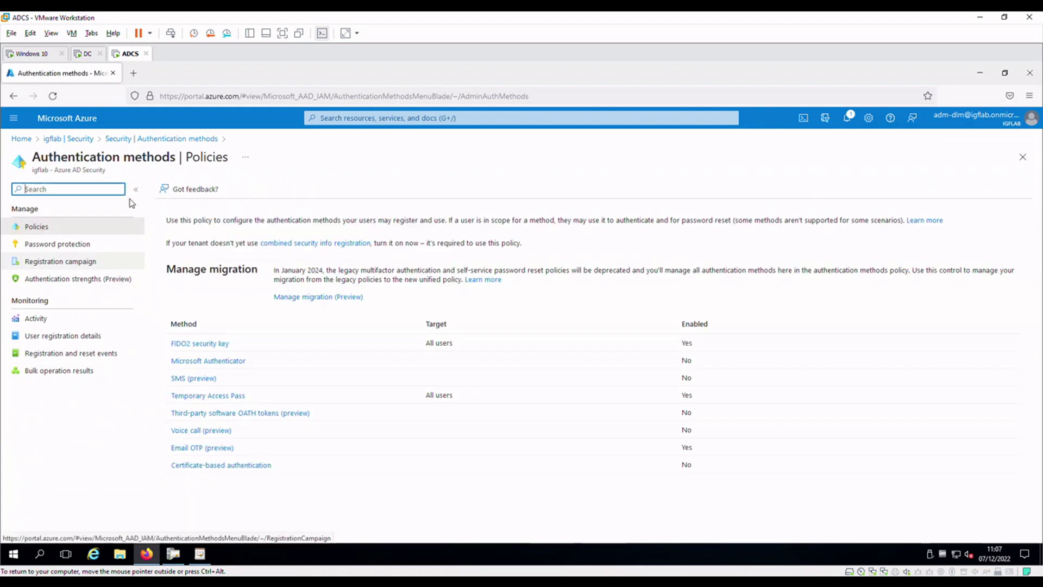
pyautogui.click(254, 468)
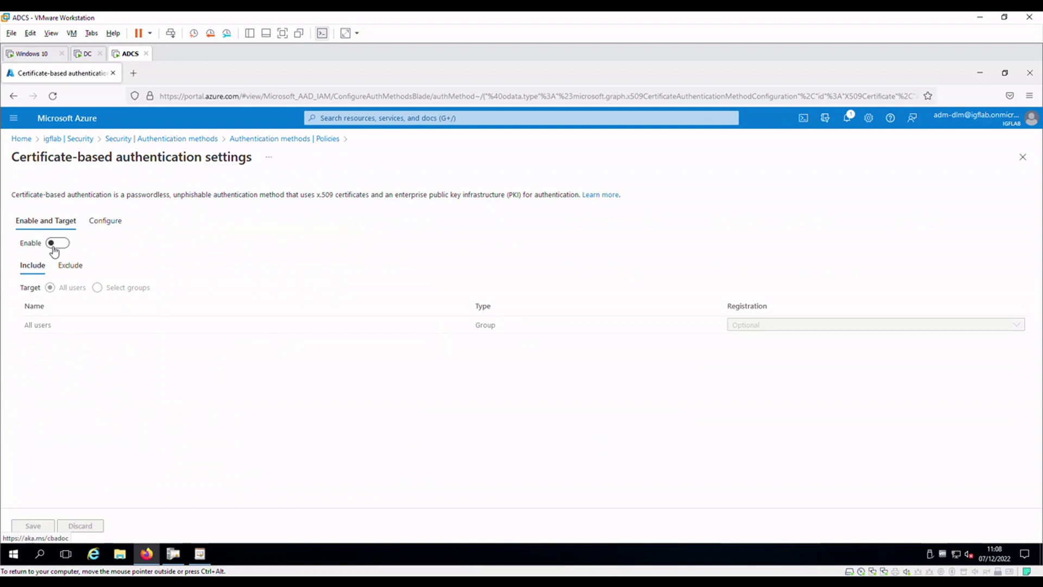
pyautogui.click(54, 247)
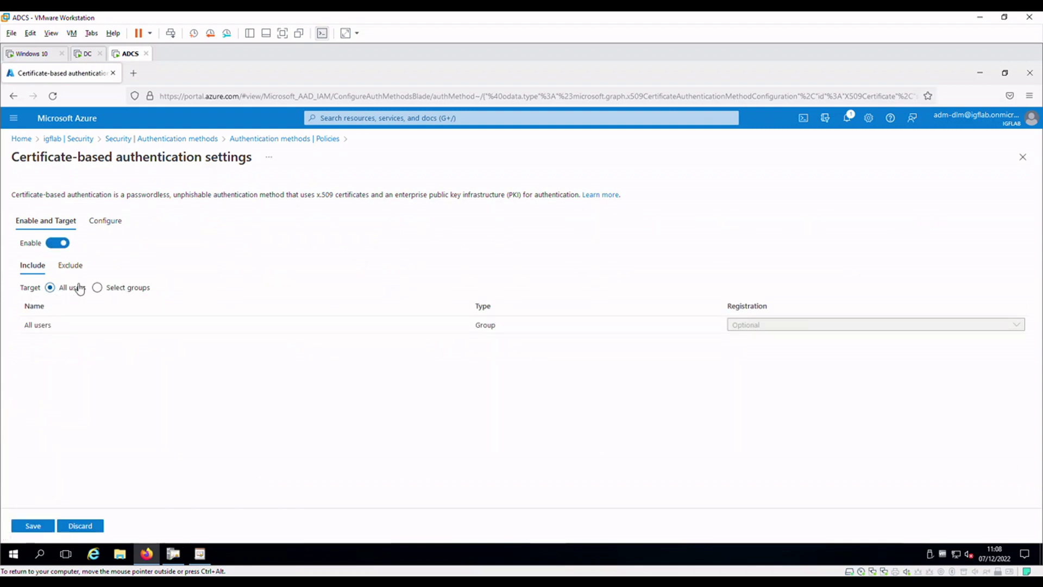
pyautogui.click(106, 222)
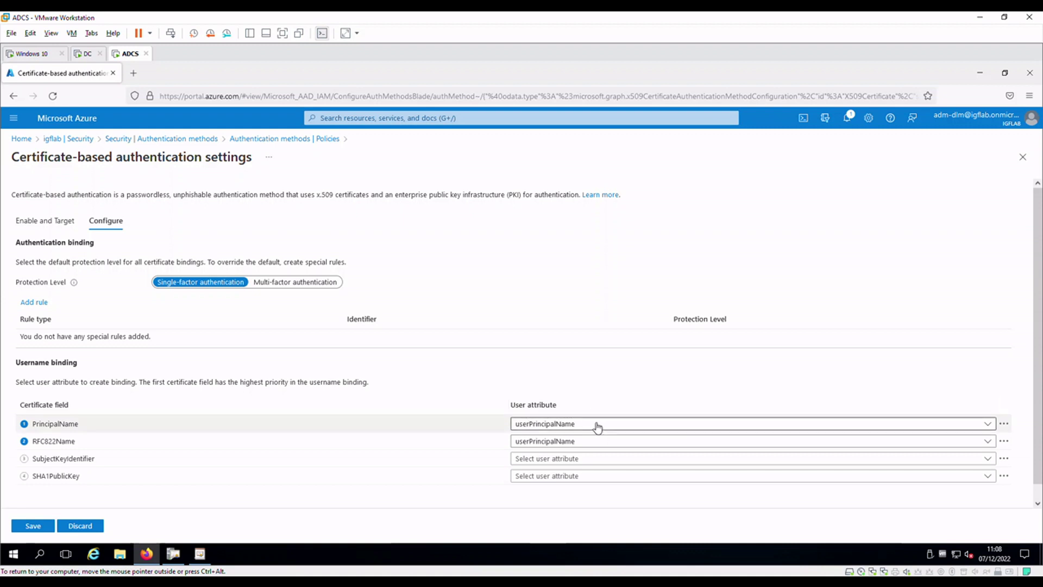
pyautogui.click(32, 526)
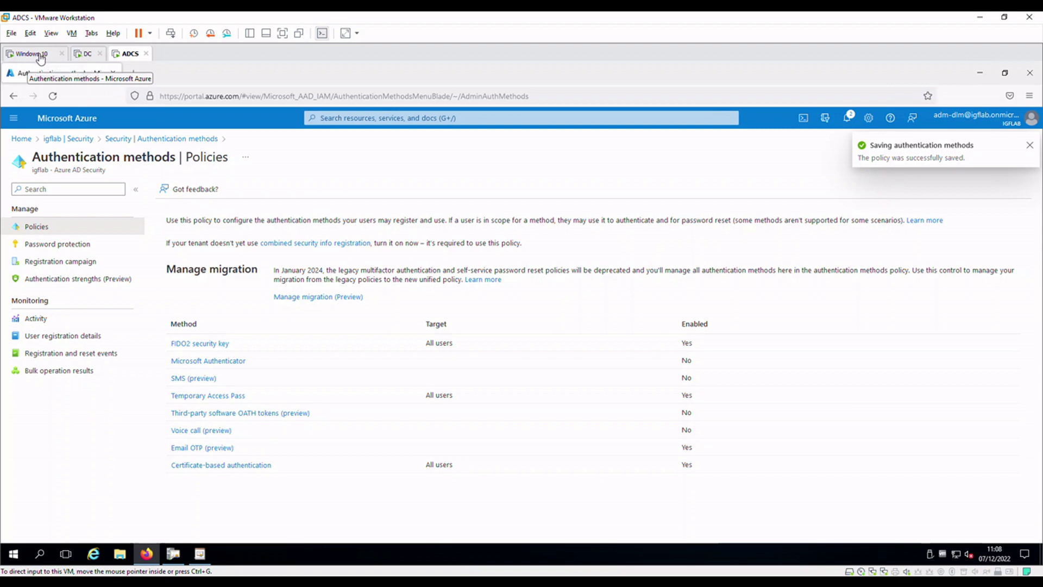
# Open the test user's profile from the igflab tenant's Users list
pyautogui.click(90, 142)
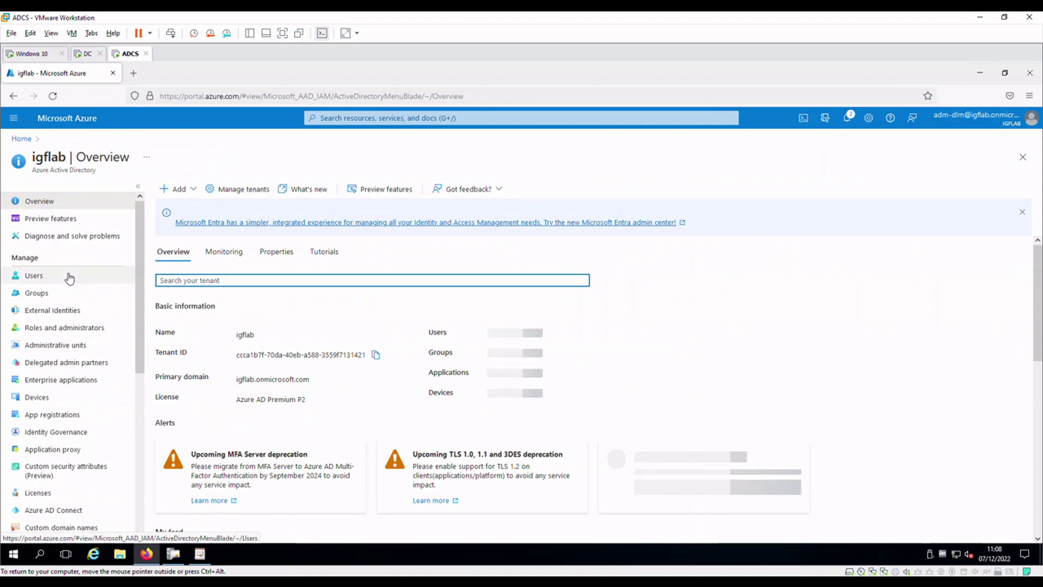
pyautogui.click(68, 276)
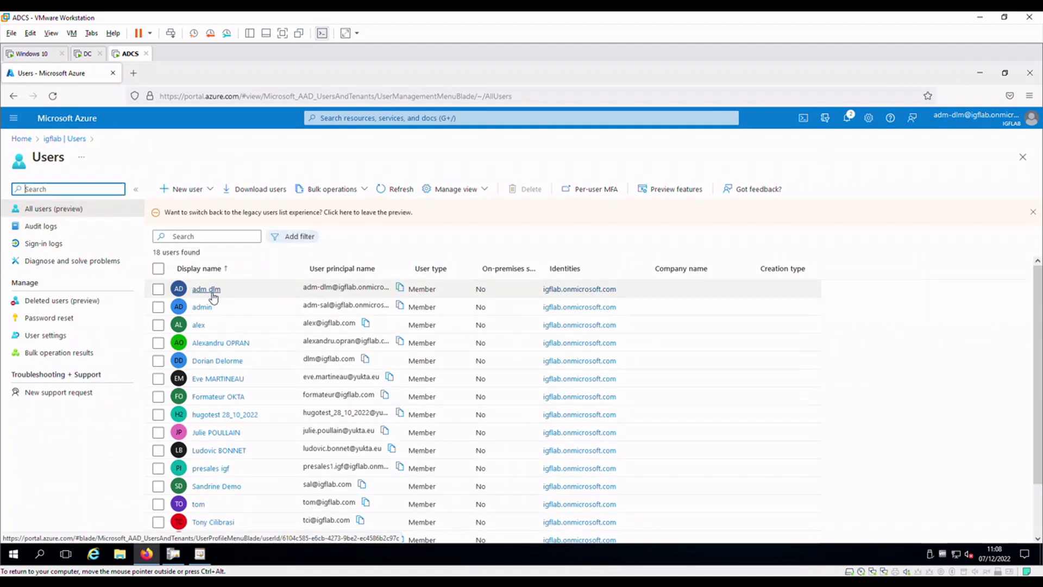
pyautogui.click(211, 291)
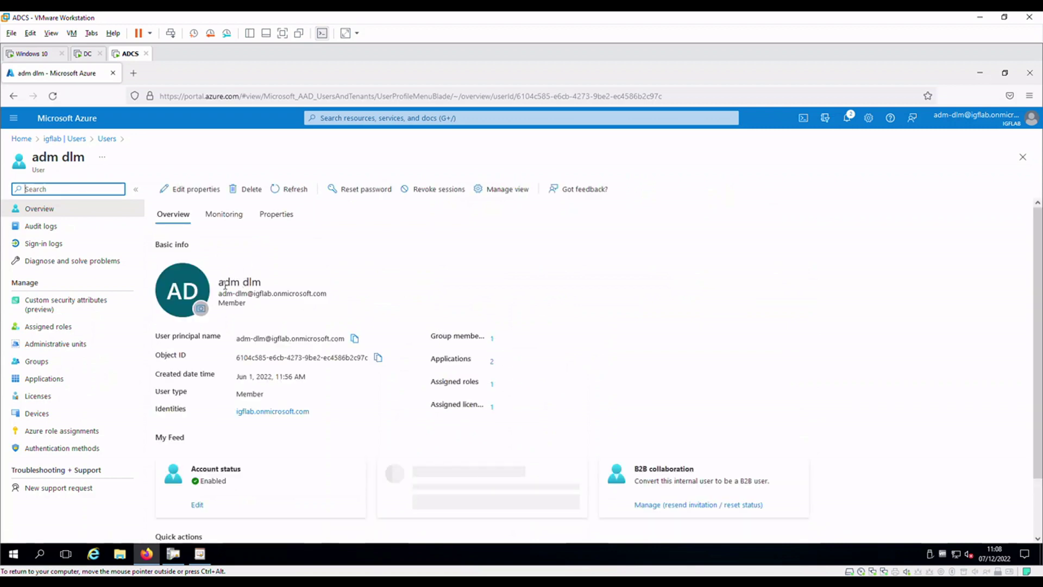
# Select the domain in the user's e-mail address, then switch to the Windows 10 virtual machine
pyautogui.moveTo(219, 296); pyautogui.dragTo(259, 298)
pyautogui.click(345, 295)
pyautogui.doubleClick(256, 297)
pyautogui.tripleClick(256, 297)
pyautogui.doubleClick(256, 297)
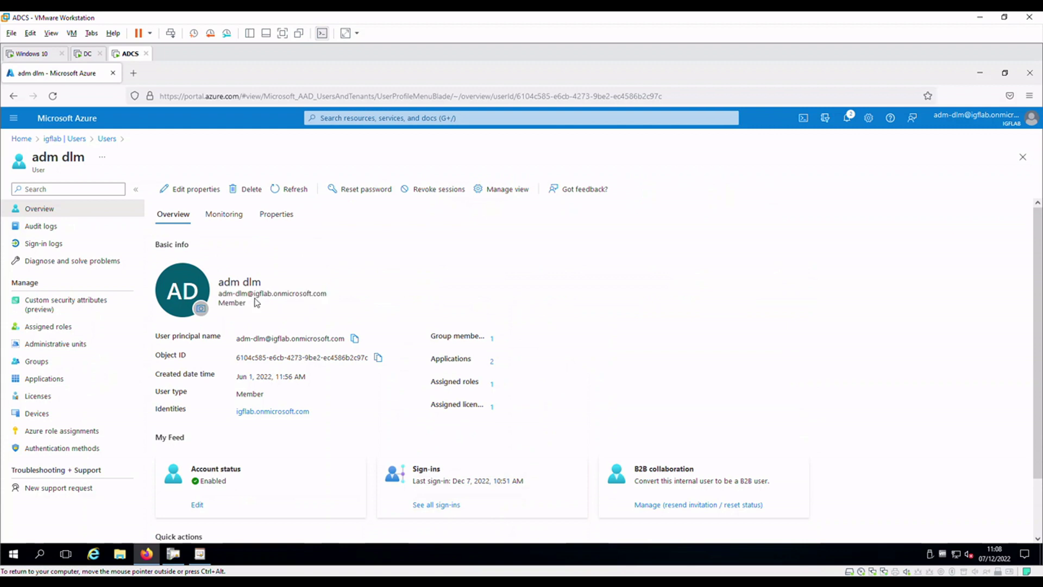
pyautogui.click(30, 54)
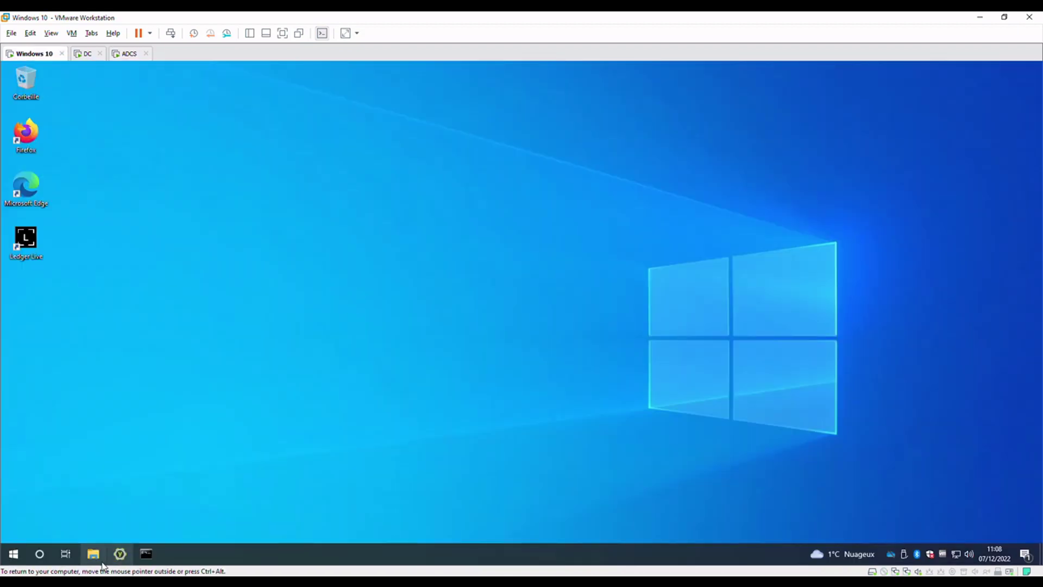
# Launch Firefox and search the web for 'microsoft login'
pyautogui.doubleClick(26, 140)
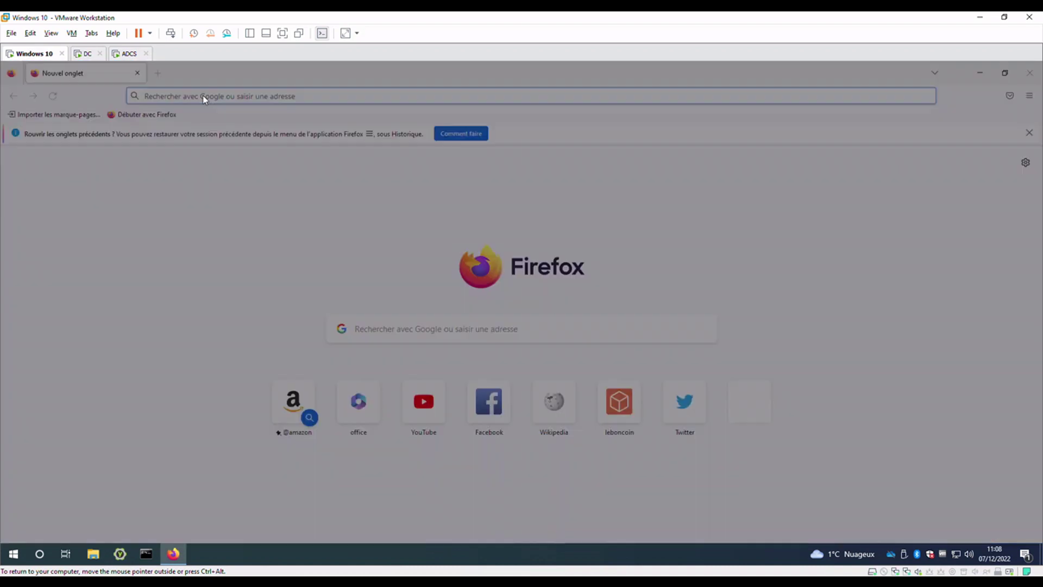
pyautogui.click(603, 223)
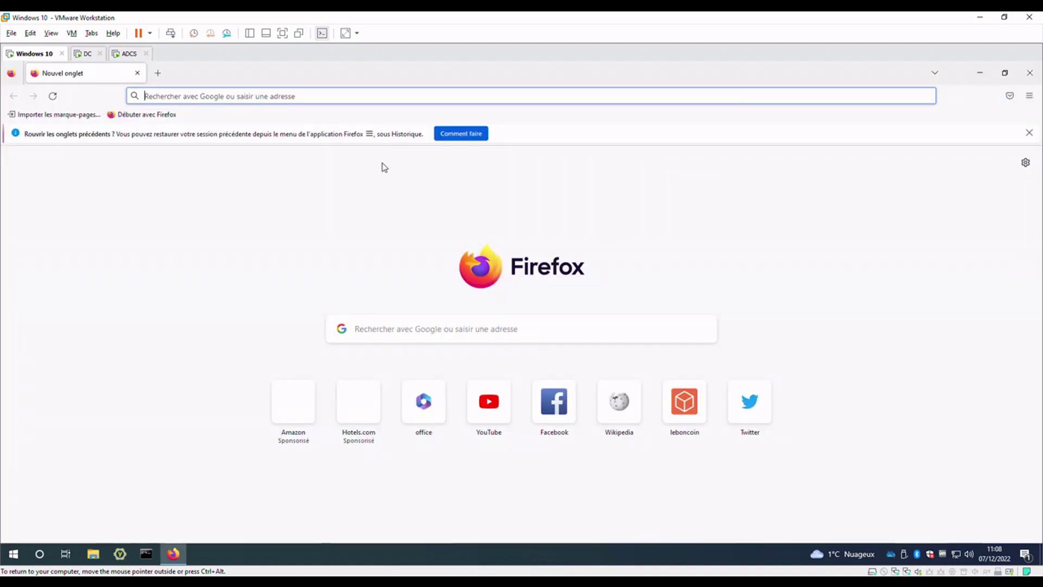
pyautogui.click(241, 99)
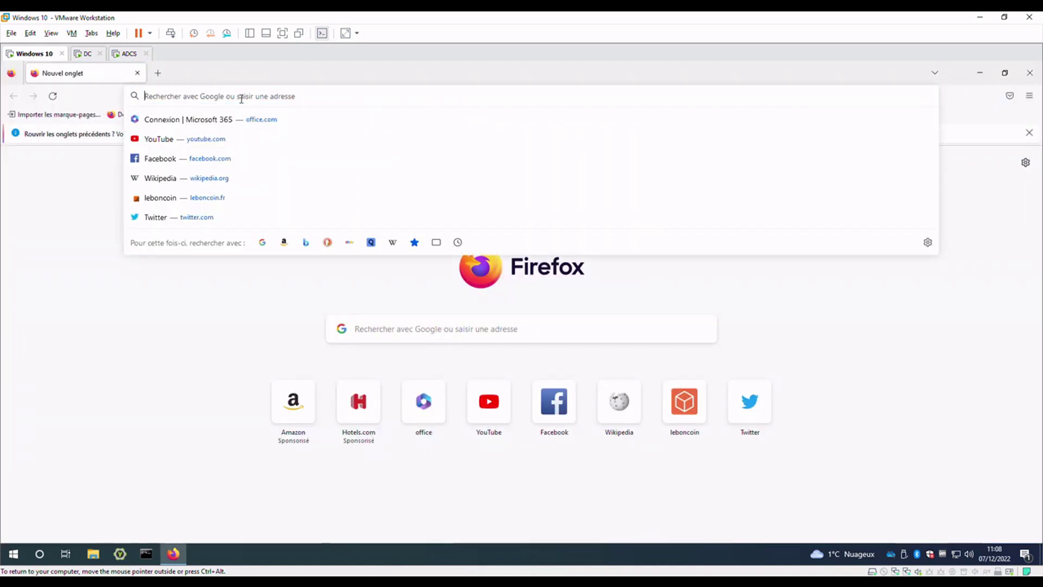
pyautogui.write('micr')
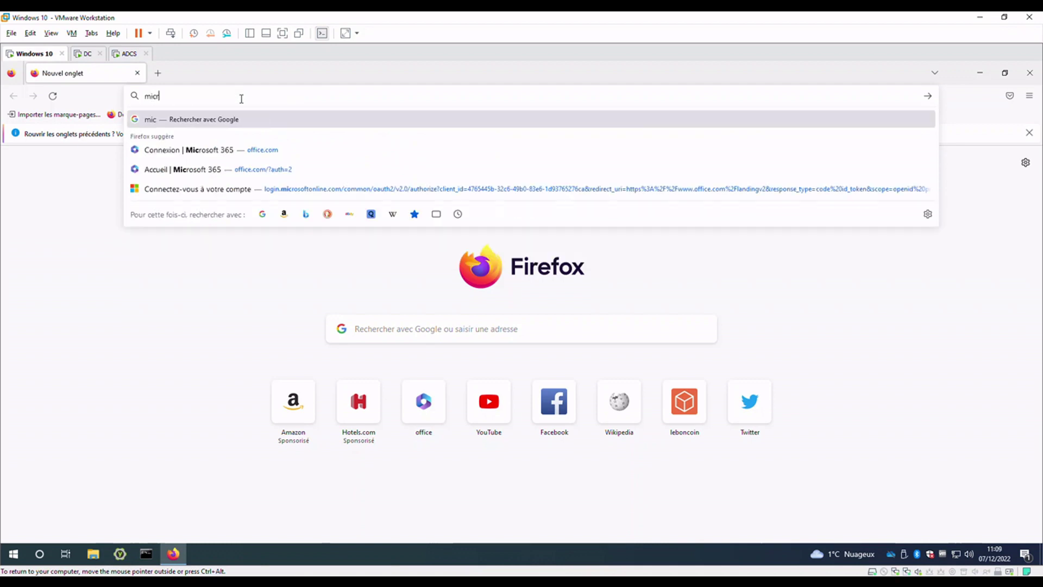
pyautogui.write('osoft login')
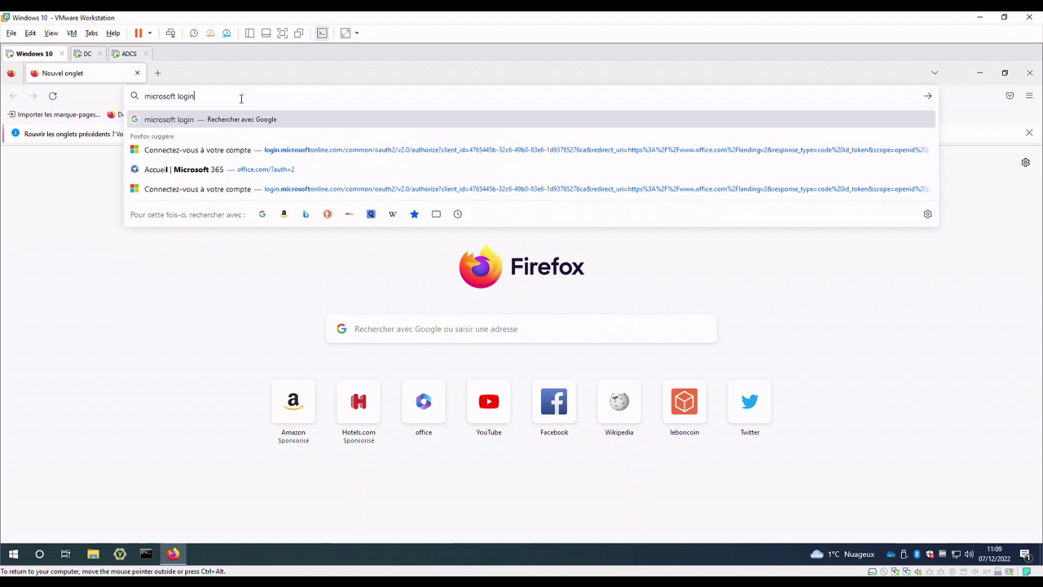
pyautogui.press('Return')
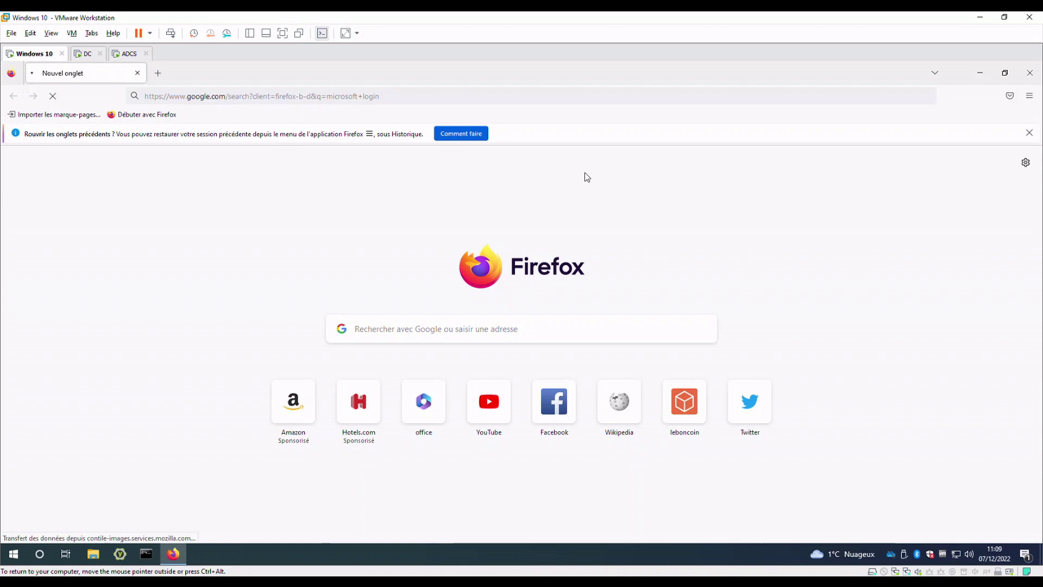
# Open the Microsoft account result, start signing in, and begin entering the user's e-mail
pyautogui.click(1029, 133)
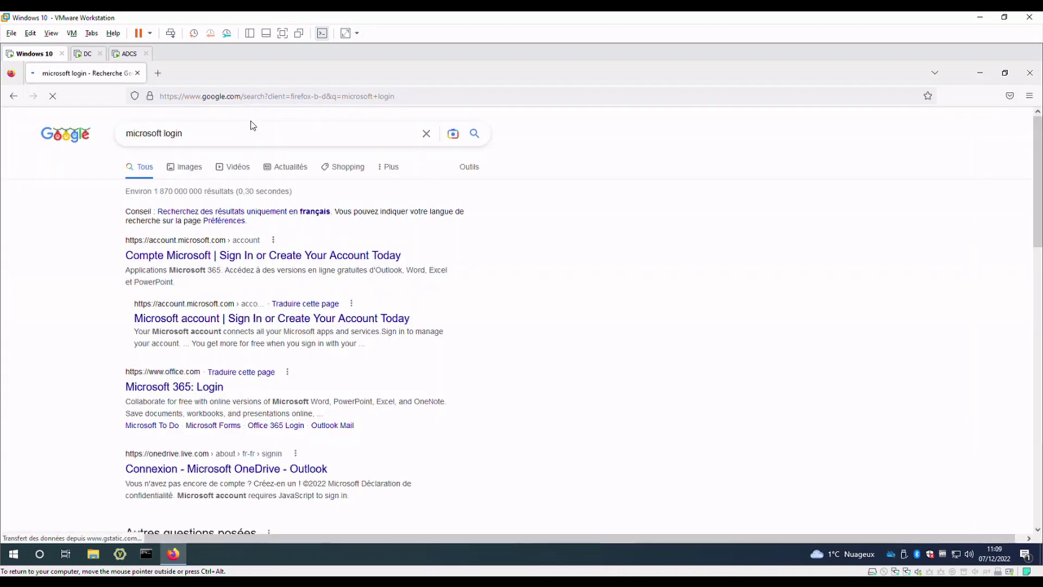
pyautogui.click(224, 259)
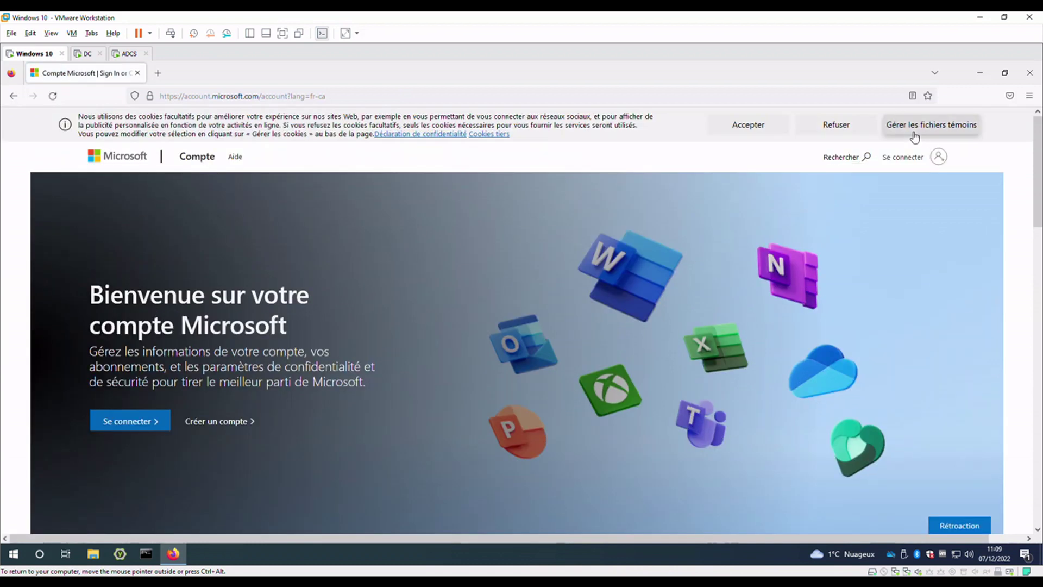
pyautogui.click(924, 166)
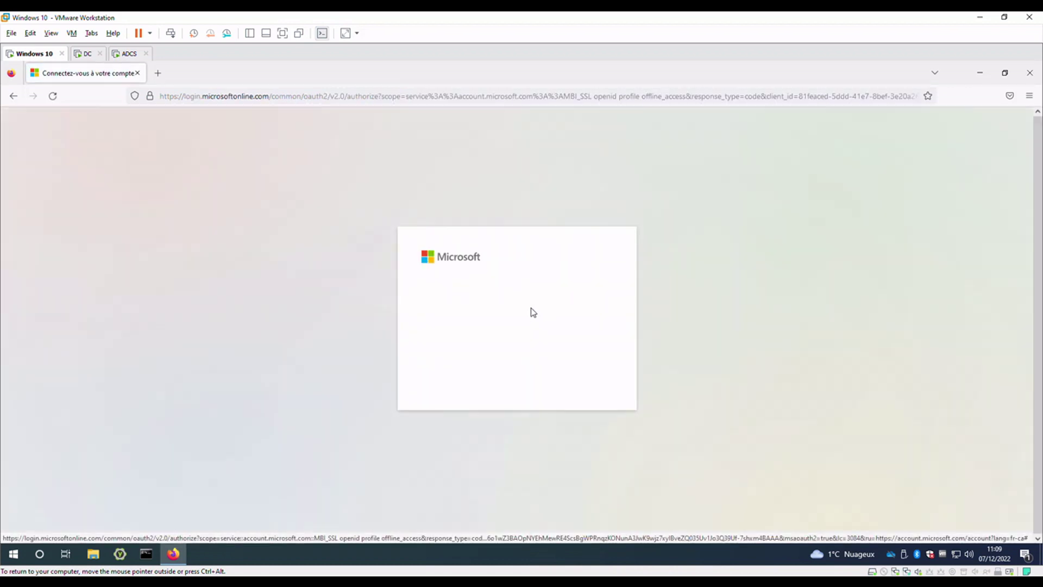
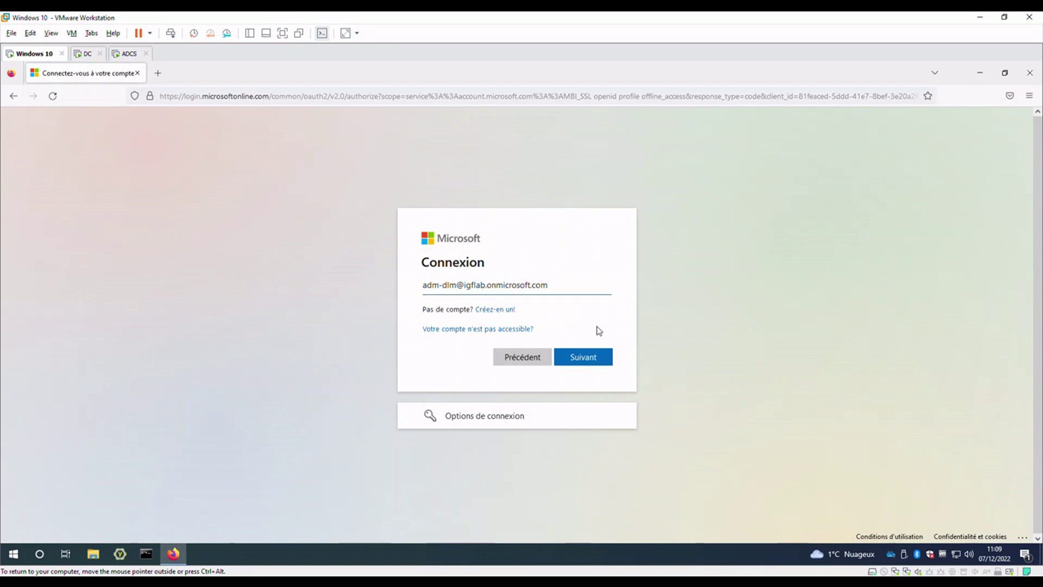
# Continue with the account, skip the security key, and choose certificate or smart card sign-in
pyautogui.click(606, 359)
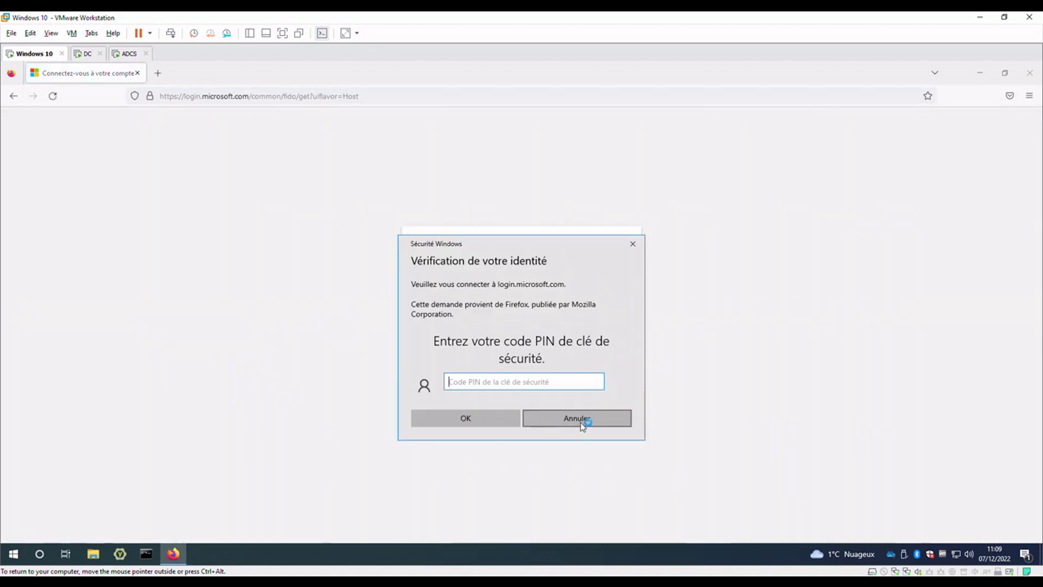
pyautogui.click(582, 421)
pyautogui.click(502, 359)
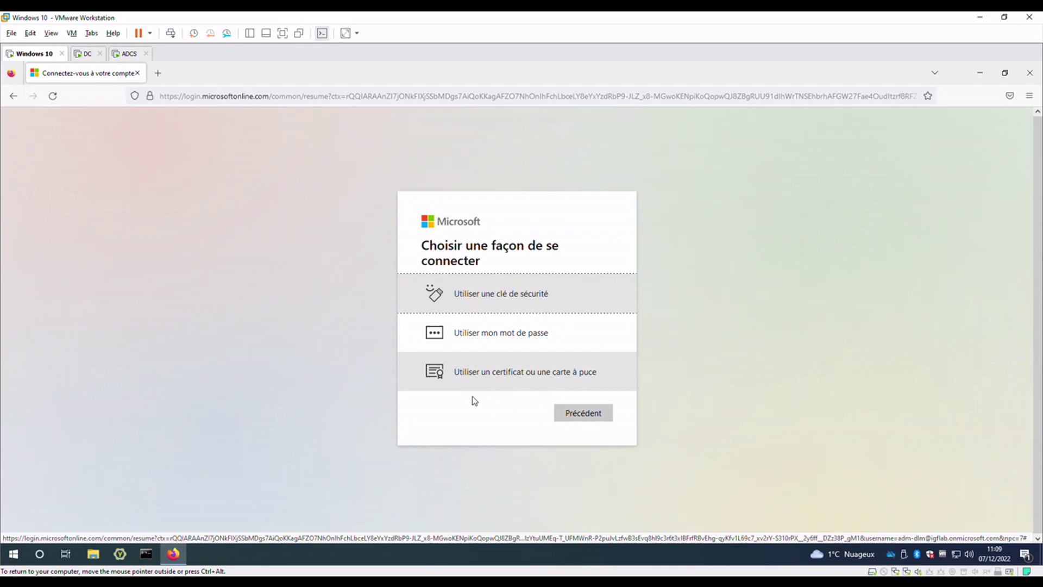
pyautogui.click(490, 383)
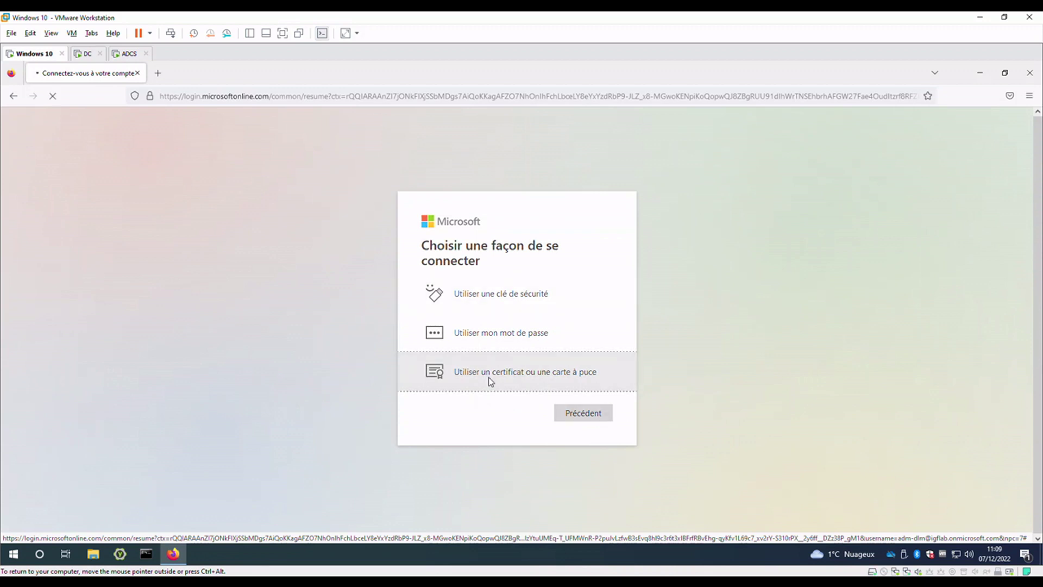
# Pick the user's smart-card certificate without remembering the choice and submit the card's PIN
pyautogui.click(505, 280)
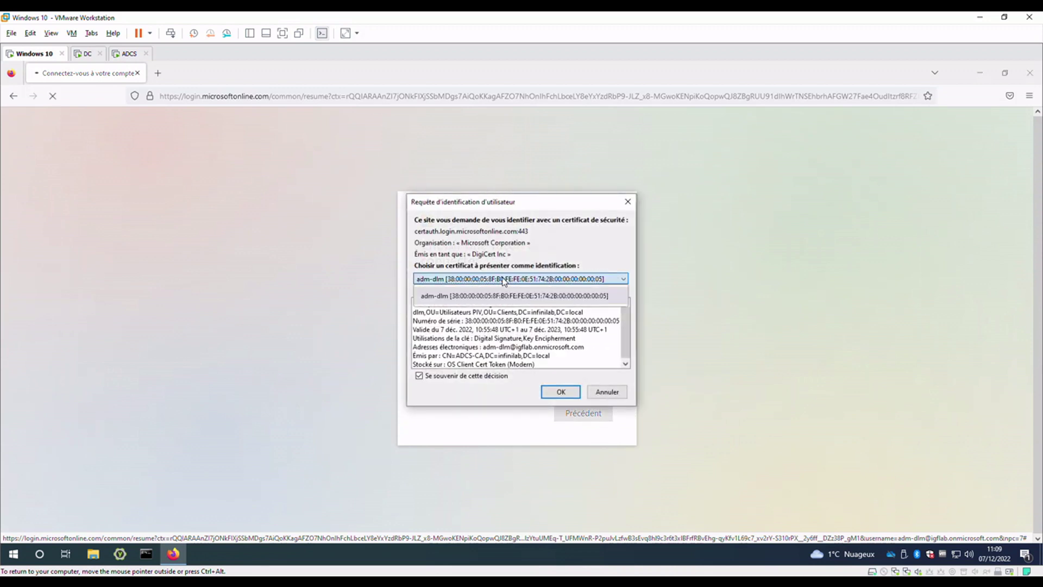
pyautogui.click(510, 295)
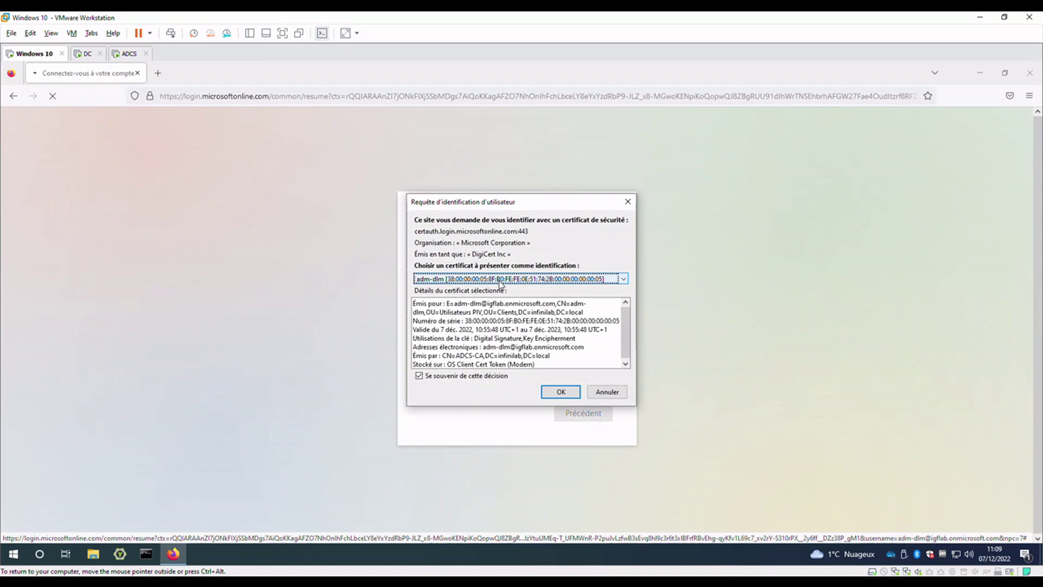
pyautogui.click(466, 377)
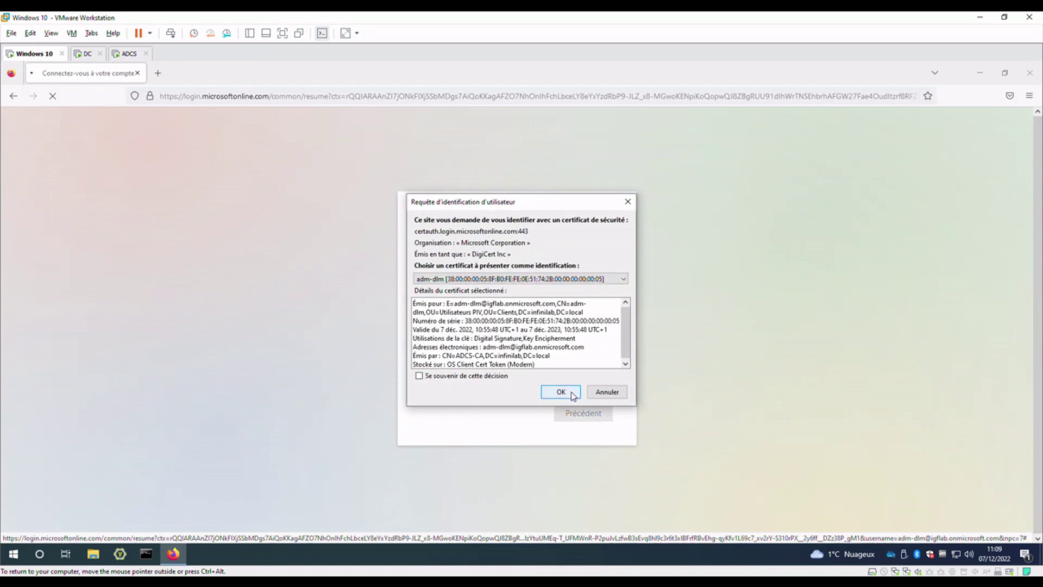
pyautogui.click(572, 393)
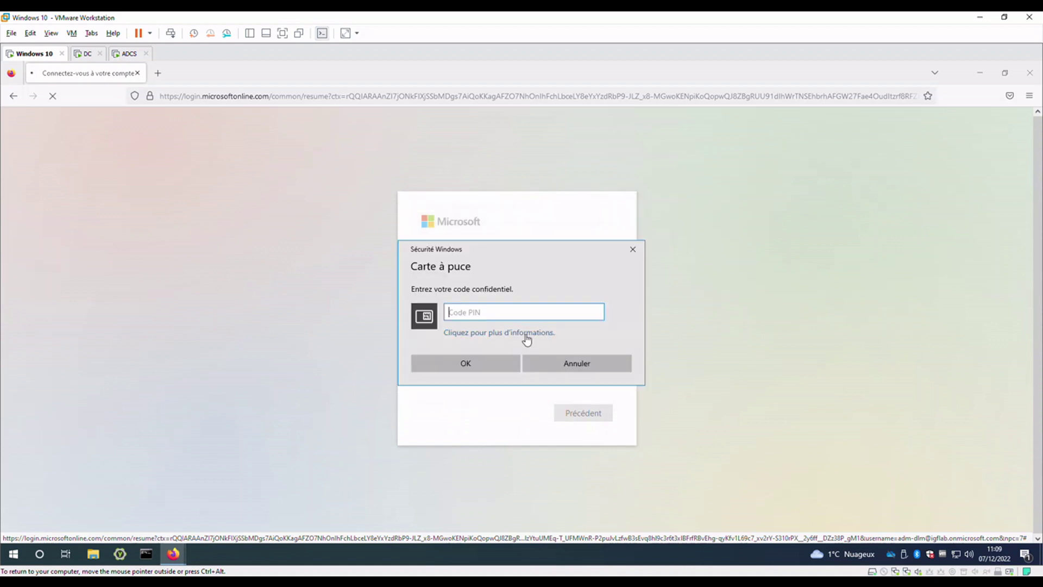
pyautogui.write('1')
pyautogui.press('Return')
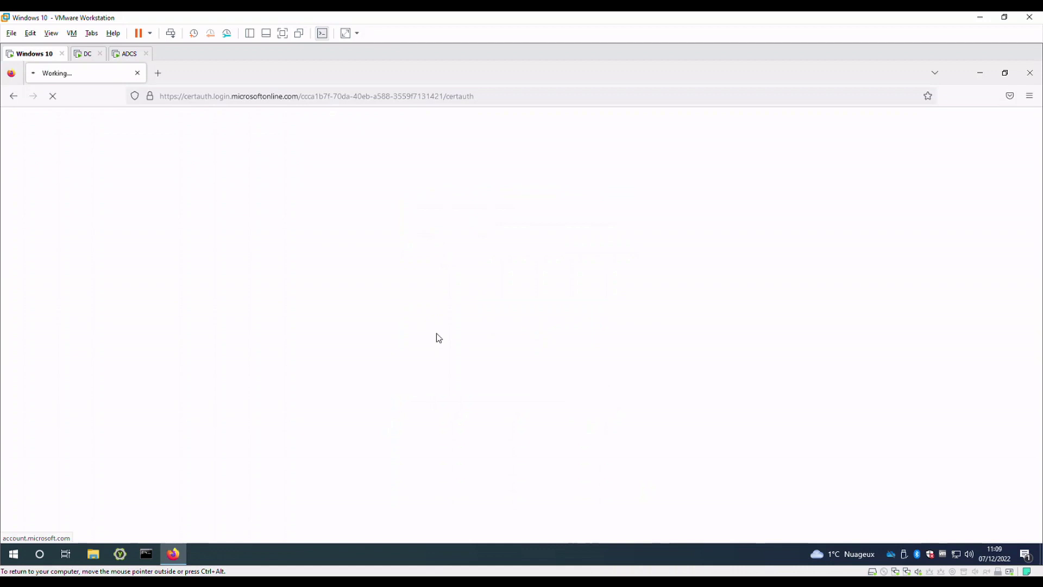